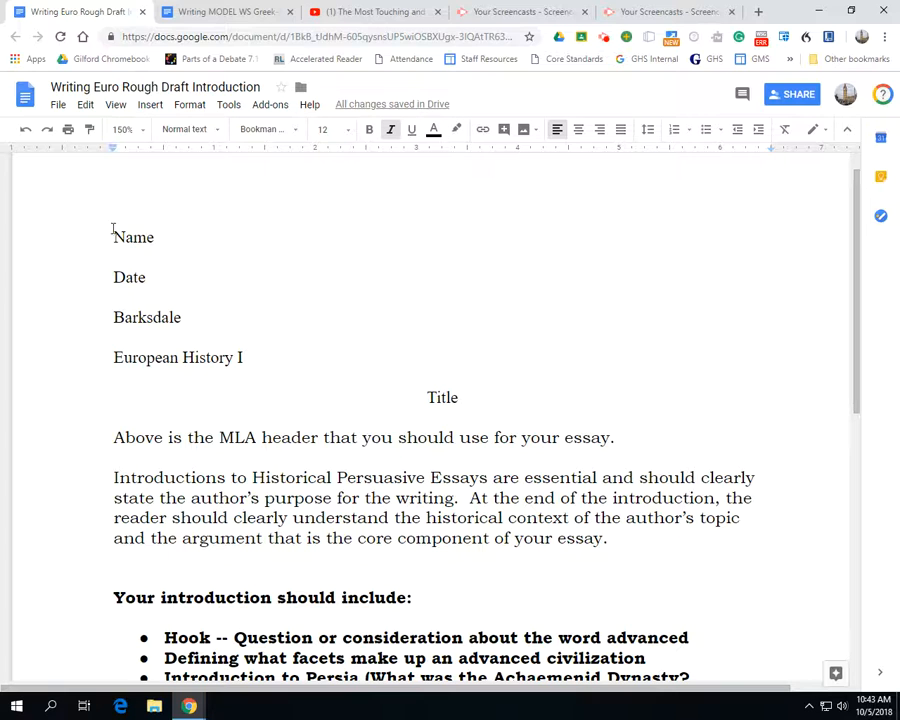
Review the MLA header block and highlight the paragraph explaining the purpose of introductions to historical persuasive essays
{"action": "left_click_drag", "start_coordinate": [112, 234], "coordinate": [466, 394]}
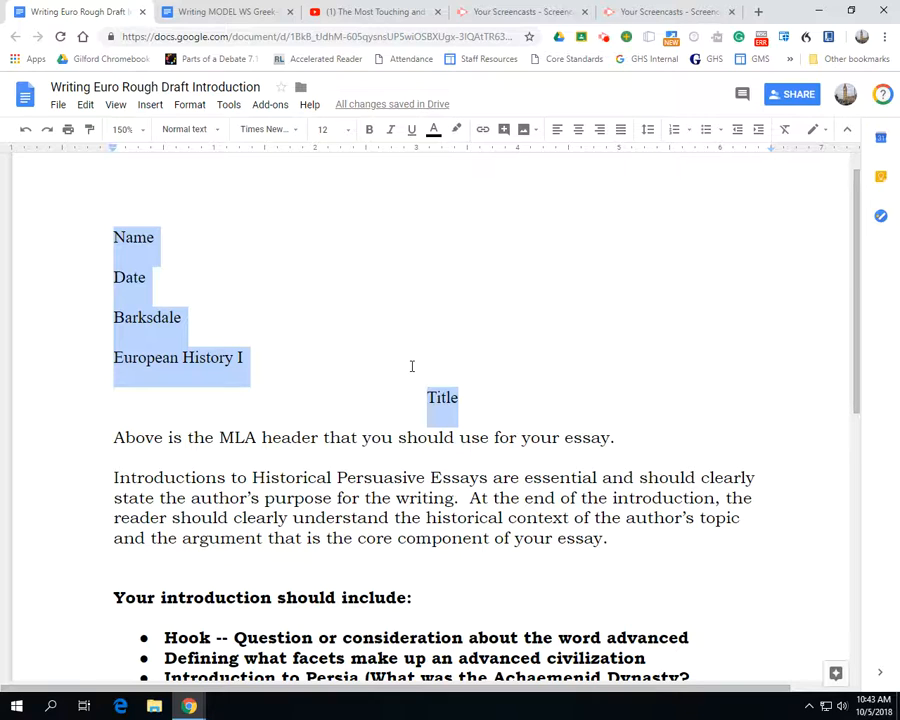
{"action": "left_click", "coordinate": [384, 452]}
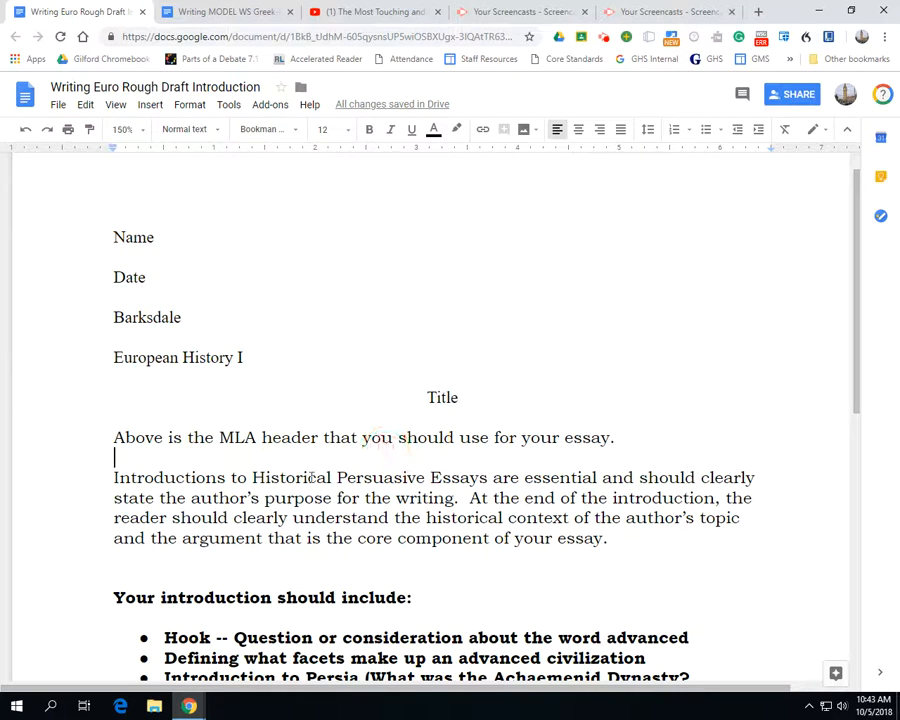
{"action": "scroll", "coordinate": [272, 481], "scroll_direction": "down", "scroll_amount": 1}
{"action": "scroll", "coordinate": [272, 481], "scroll_direction": "down", "scroll_amount": 1}
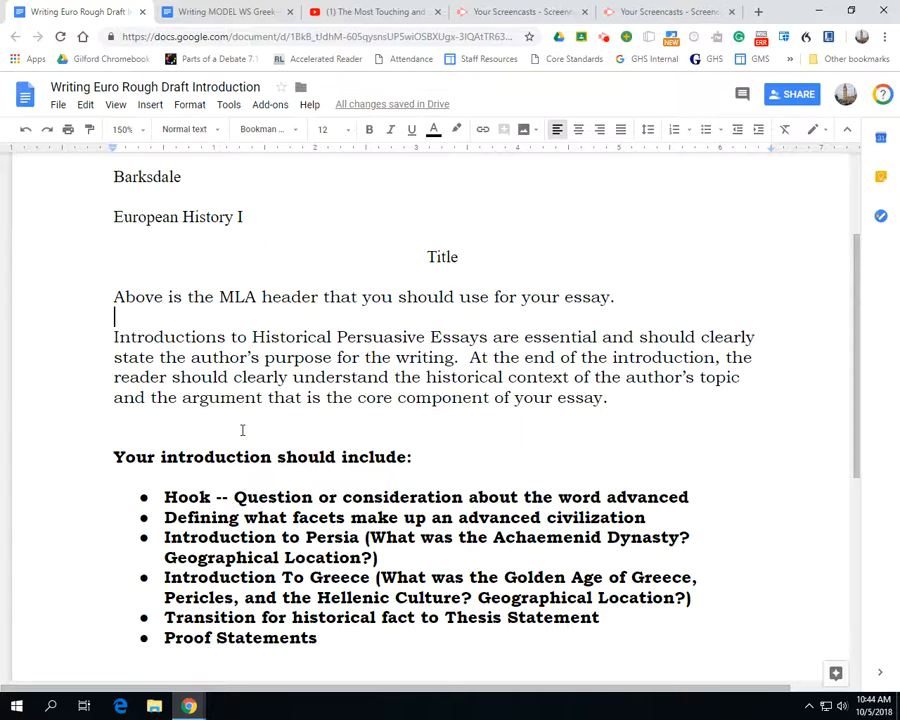
{"action": "left_click_drag", "start_coordinate": [112, 337], "coordinate": [613, 398]}
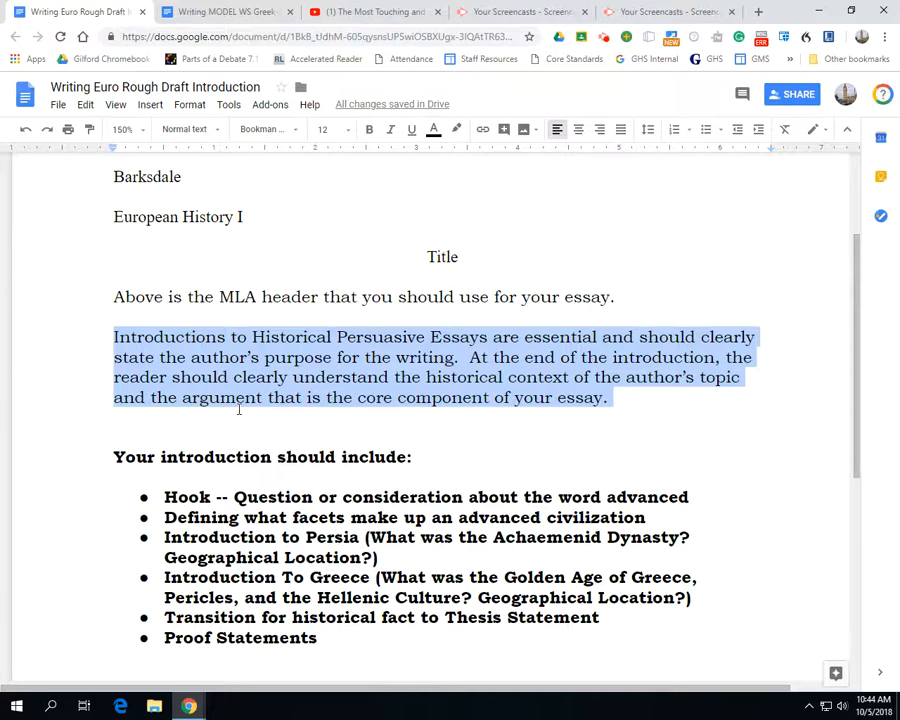
Compare the "Hook" requirement with the model's opening sentence and highlight the requirement about defining facets of an advanced civilization
{"action": "scroll", "coordinate": [240, 404], "scroll_direction": "down", "scroll_amount": 1}
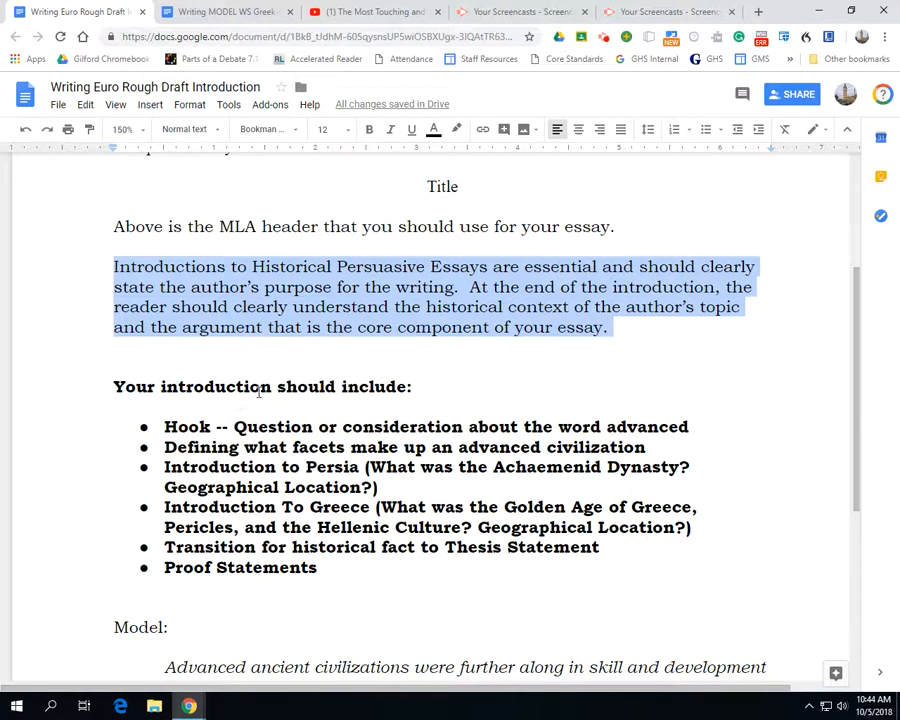
{"action": "mouse_move", "coordinate": [166, 427]}
{"action": "left_mouse_down"}
{"action": "mouse_move", "coordinate": [656, 447]}
{"action": "mouse_move", "coordinate": [149, 428]}
{"action": "left_mouse_up"}
{"action": "left_click", "coordinate": [689, 426]}
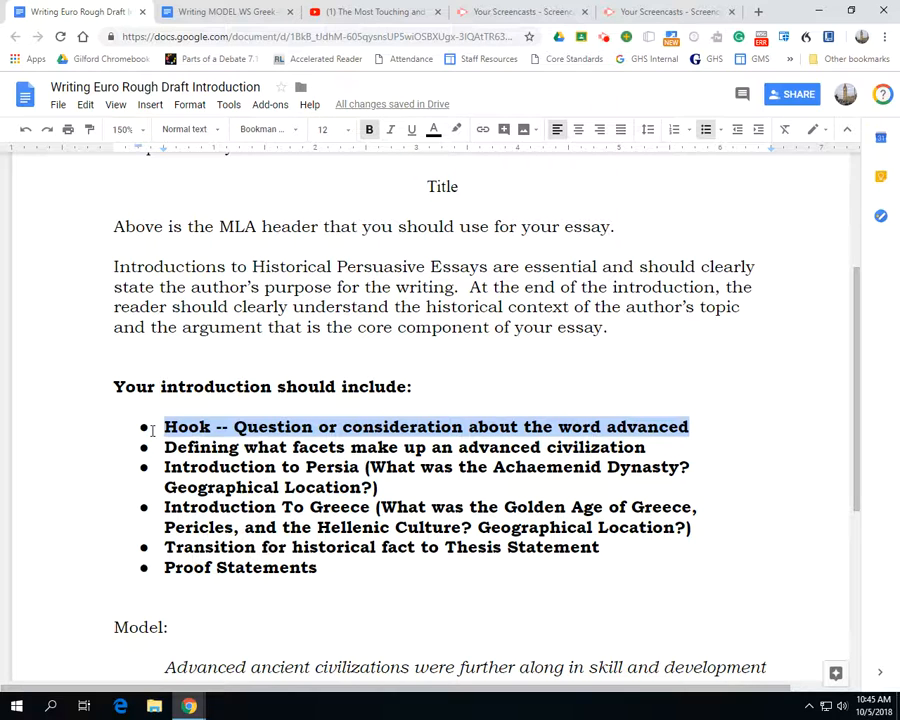
{"action": "scroll", "coordinate": [152, 423], "scroll_direction": "down", "scroll_amount": 5}
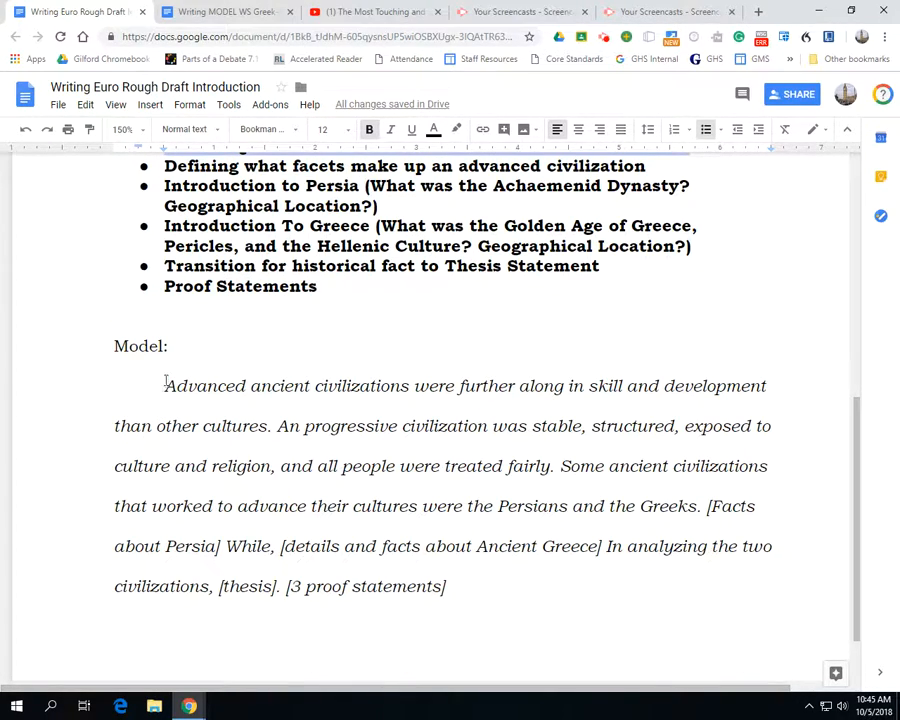
{"action": "left_click_drag", "start_coordinate": [165, 386], "coordinate": [272, 427]}
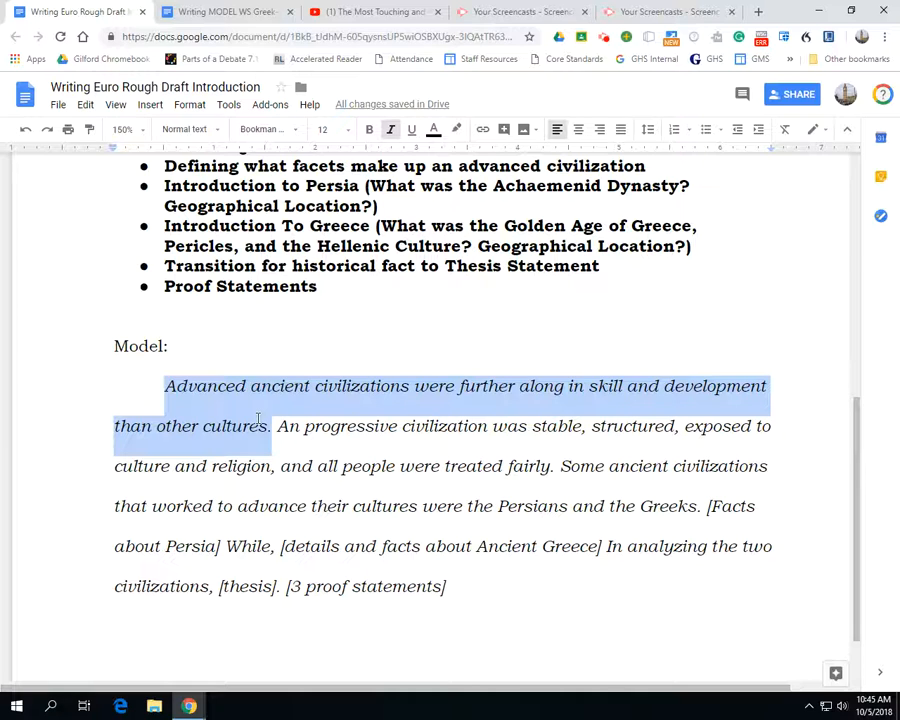
{"action": "scroll", "coordinate": [258, 416], "scroll_direction": "up", "scroll_amount": 1}
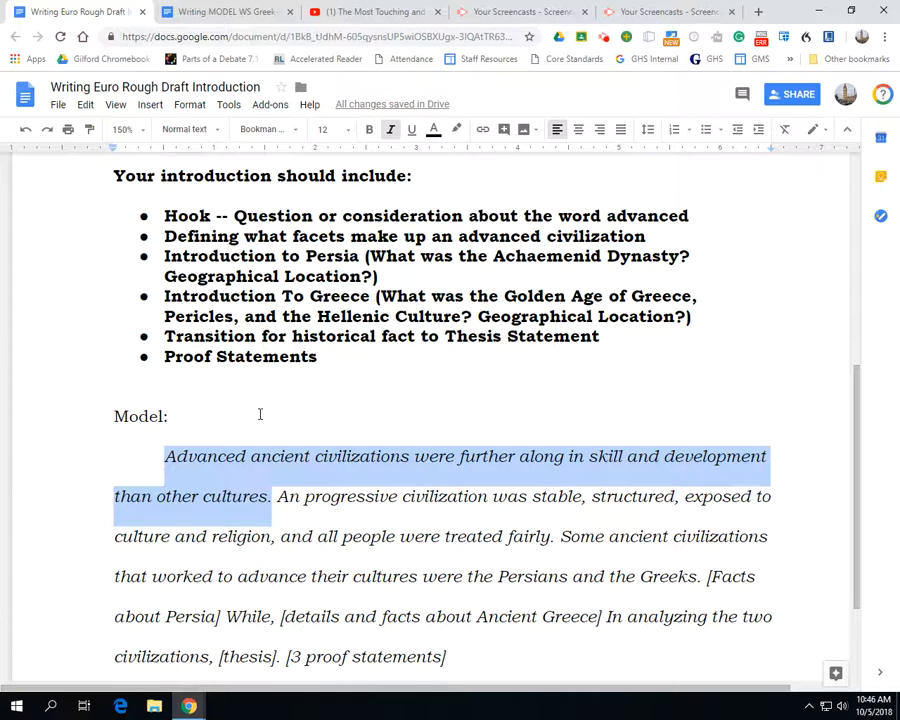
{"action": "left_click", "coordinate": [257, 237]}
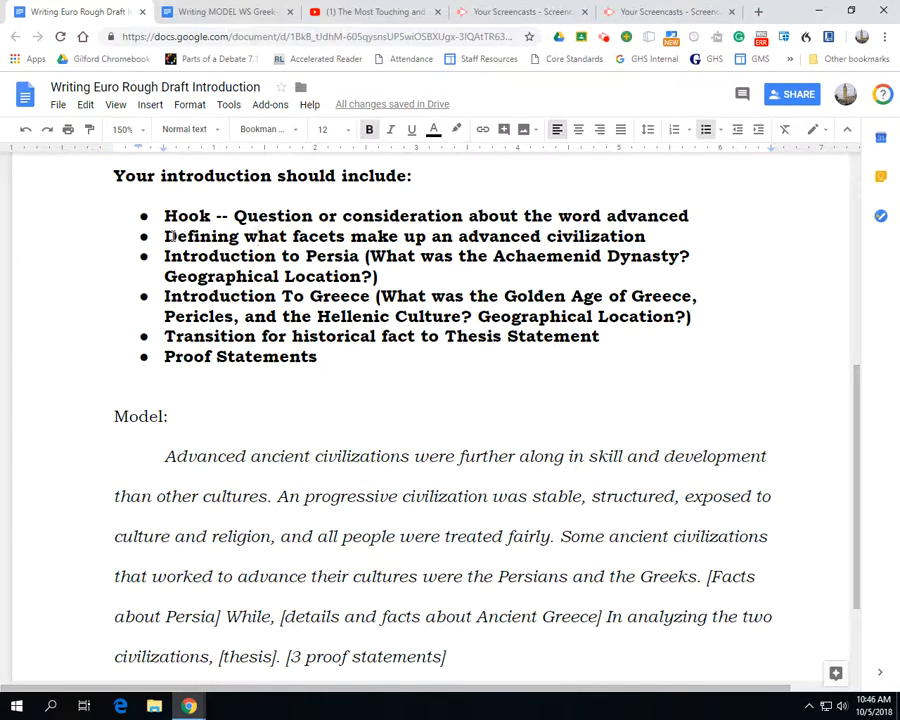
{"action": "left_click_drag", "start_coordinate": [166, 236], "coordinate": [647, 236]}
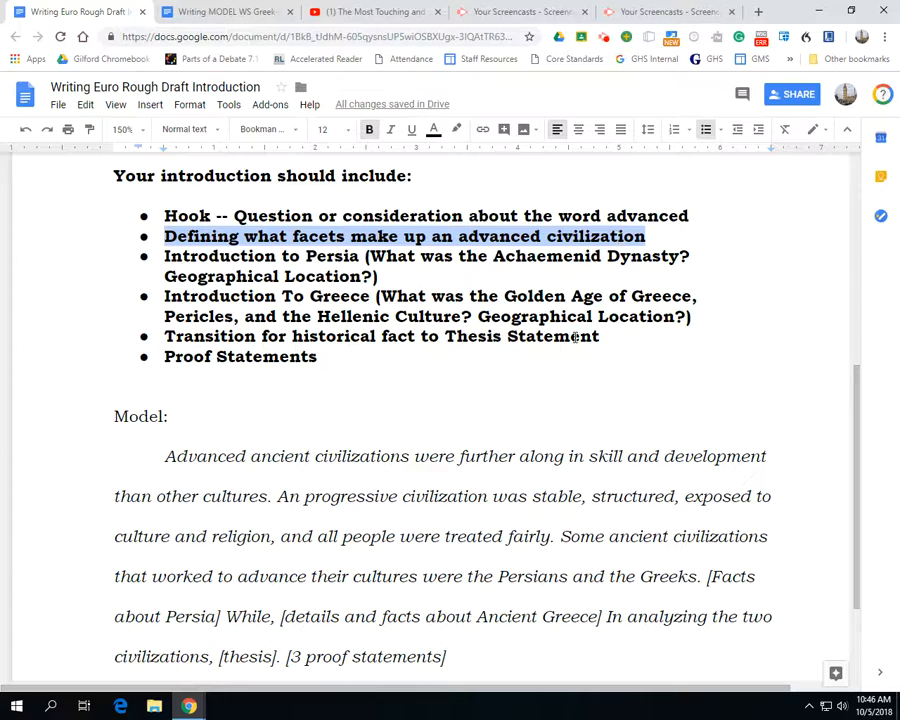
Reword the start of the model paragraph's second sentence to "In Ancient Times, a progressive civilization"
{"action": "left_click", "coordinate": [300, 490]}
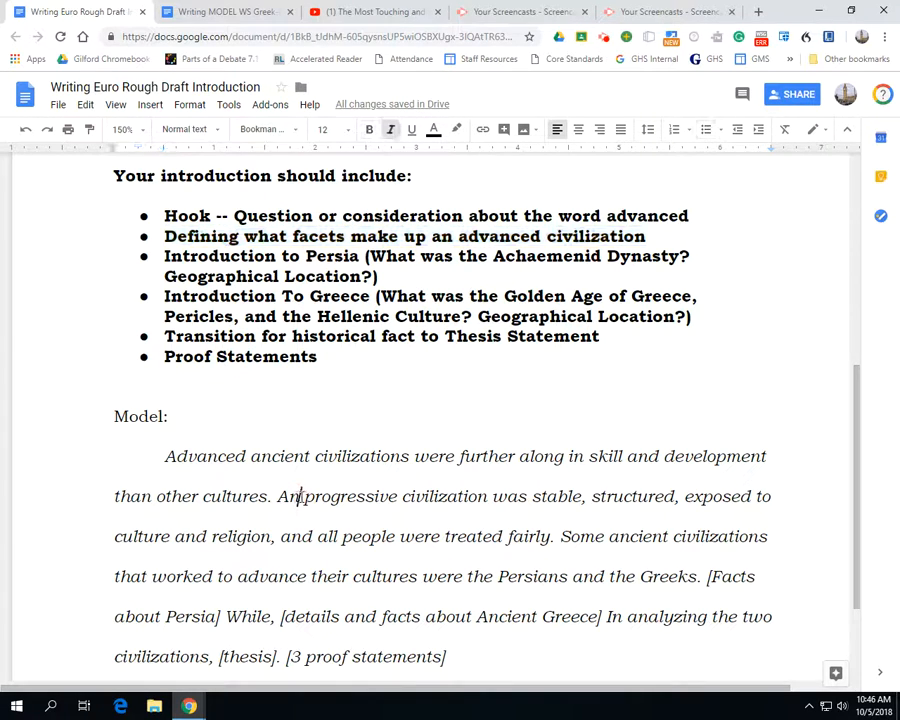
{"action": "key", "text": "BackSpace"}
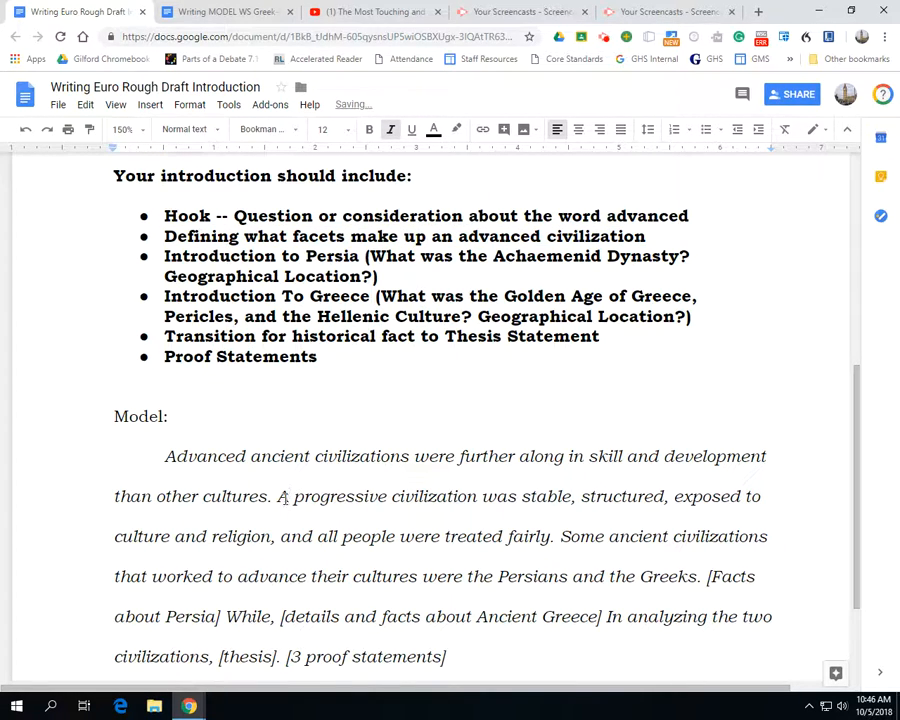
{"action": "left_click", "coordinate": [282, 496]}
{"action": "left_click_drag", "start_coordinate": [282, 496], "coordinate": [528, 534]}
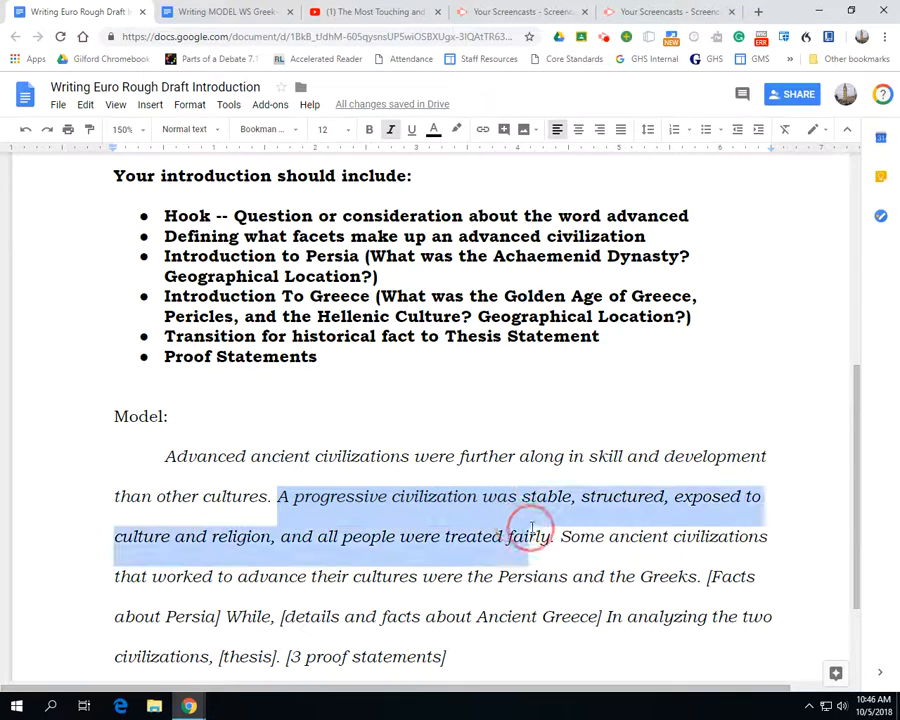
{"action": "left_click", "coordinate": [282, 496]}
{"action": "type", "text": "In Ancien"}
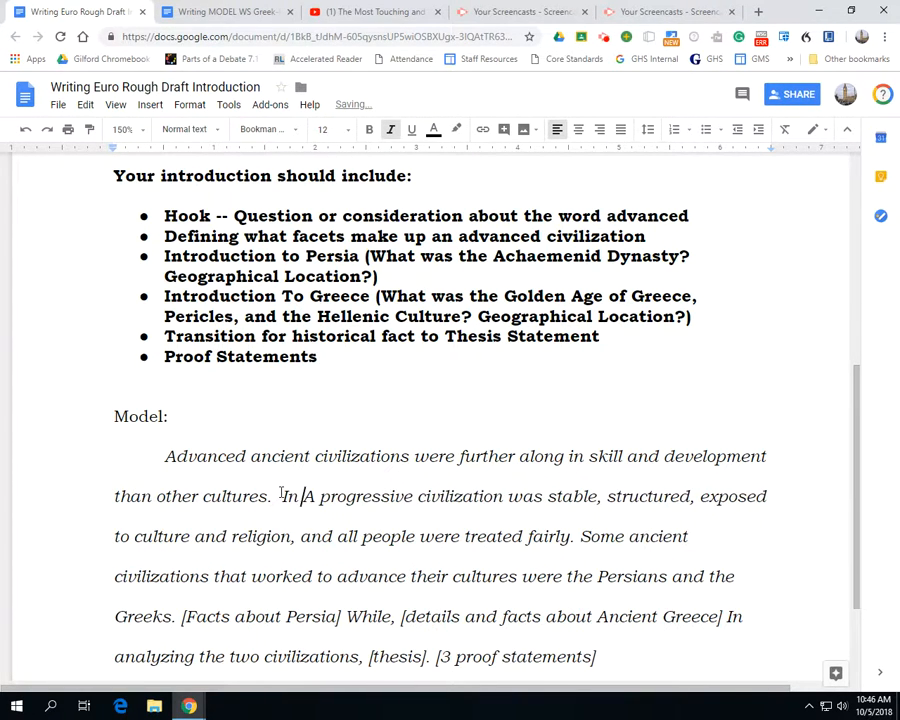
{"action": "type", "text": "t Times"}
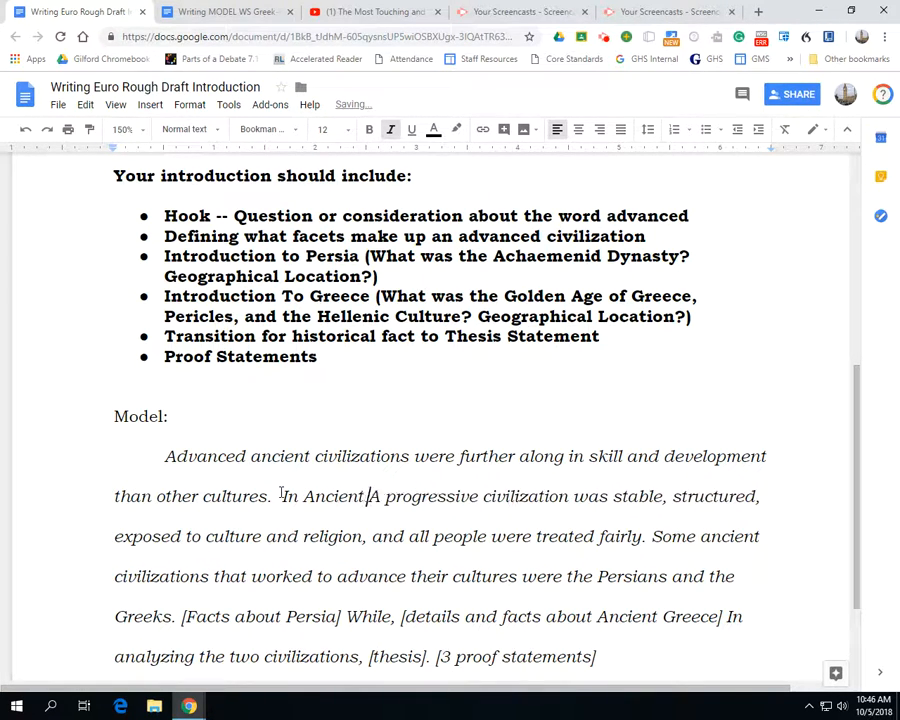
{"action": "type", "text": ","}
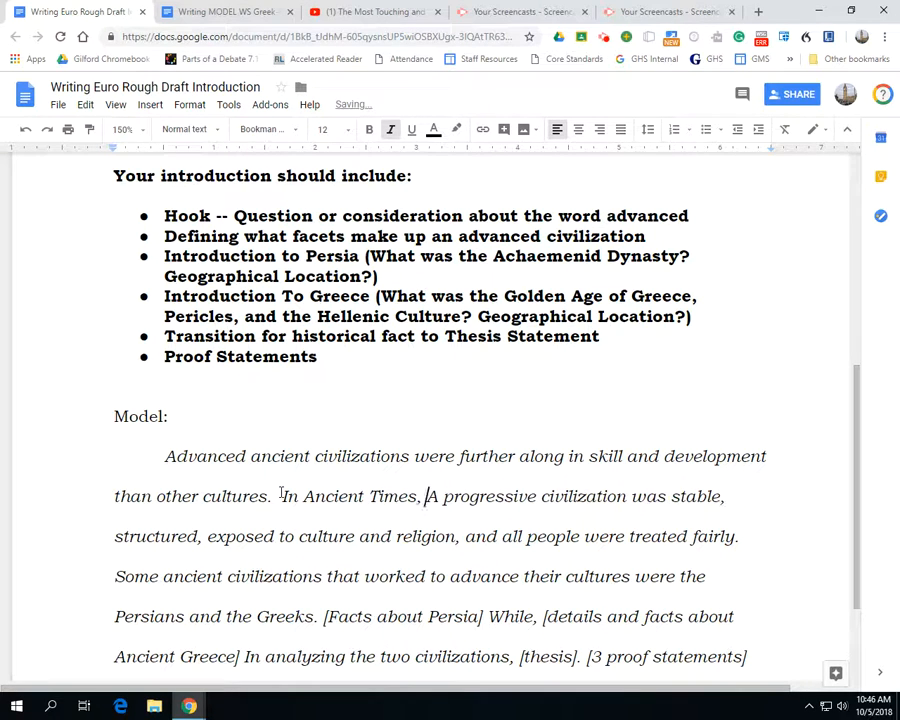
{"action": "key", "text": "BackSpace"}
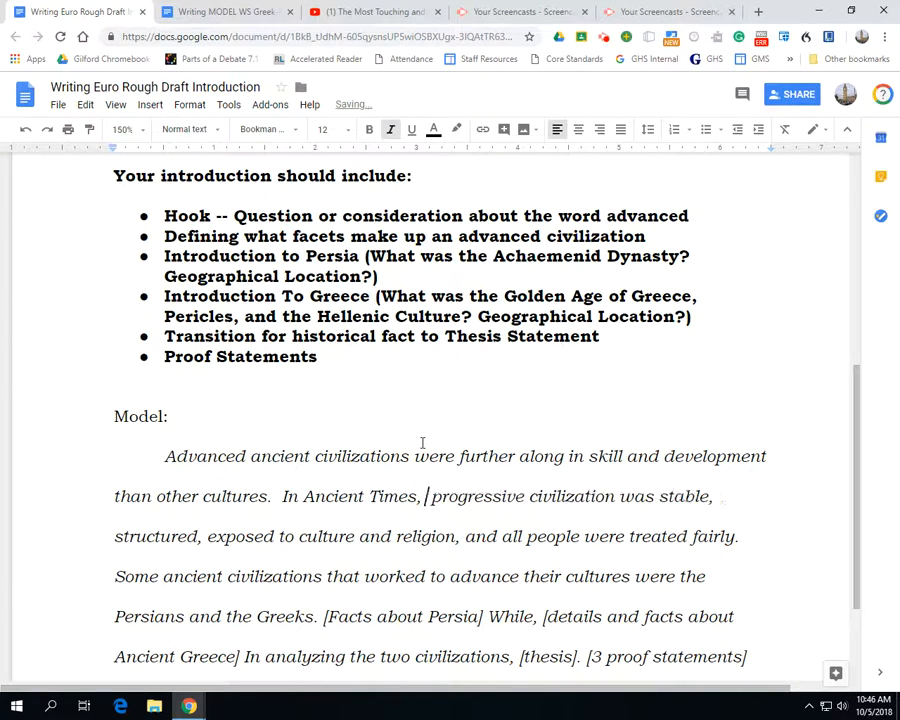
{"action": "type", "text": "a"}
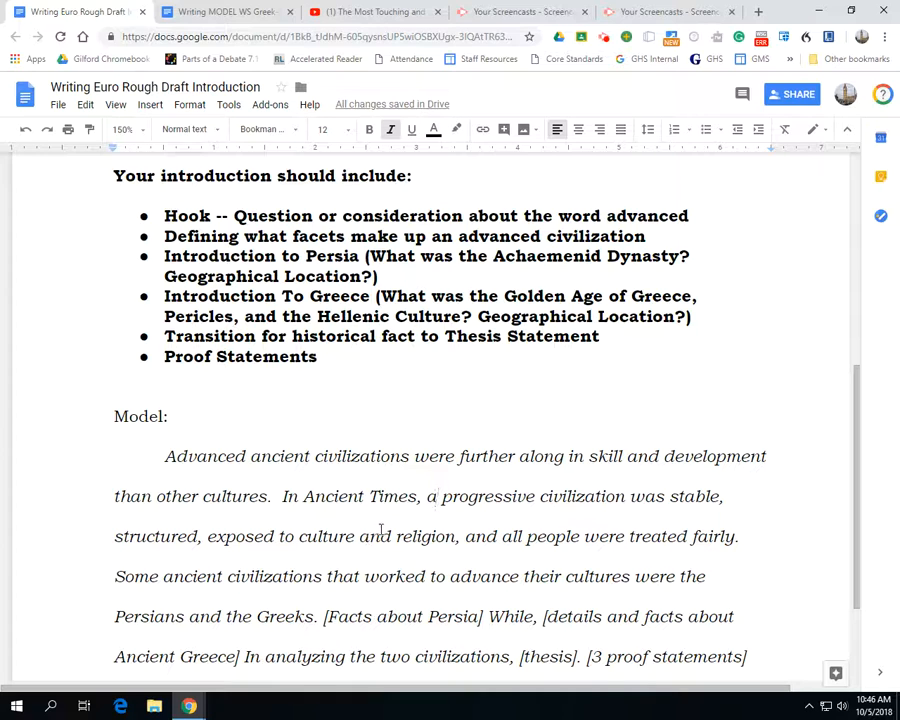
Examine the "Introduction to Persia" and "Introduction To Greece" requirements, highlighting each bullet in turn
{"action": "scroll", "coordinate": [381, 529], "scroll_direction": "down", "scroll_amount": 1}
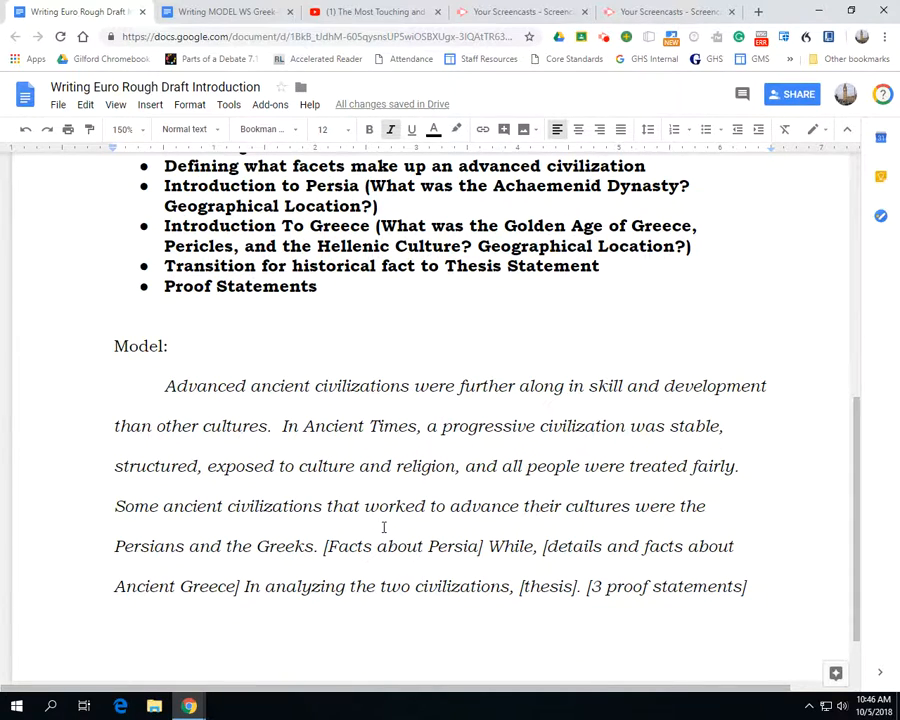
{"action": "scroll", "coordinate": [382, 524], "scroll_direction": "up", "scroll_amount": 2}
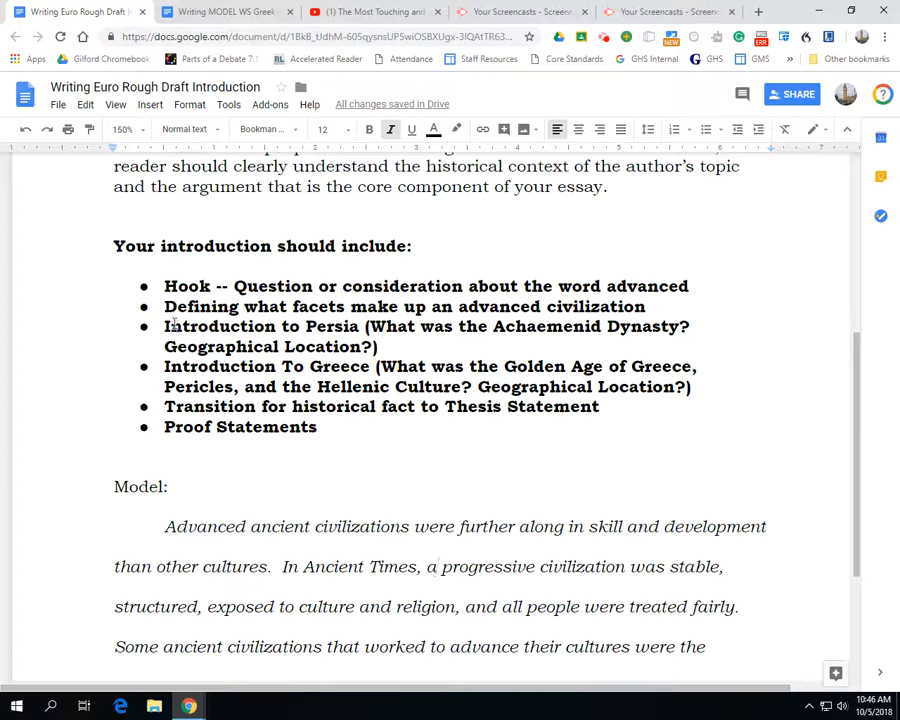
{"action": "left_click_drag", "start_coordinate": [165, 326], "coordinate": [707, 390]}
{"action": "left_click", "coordinate": [405, 346]}
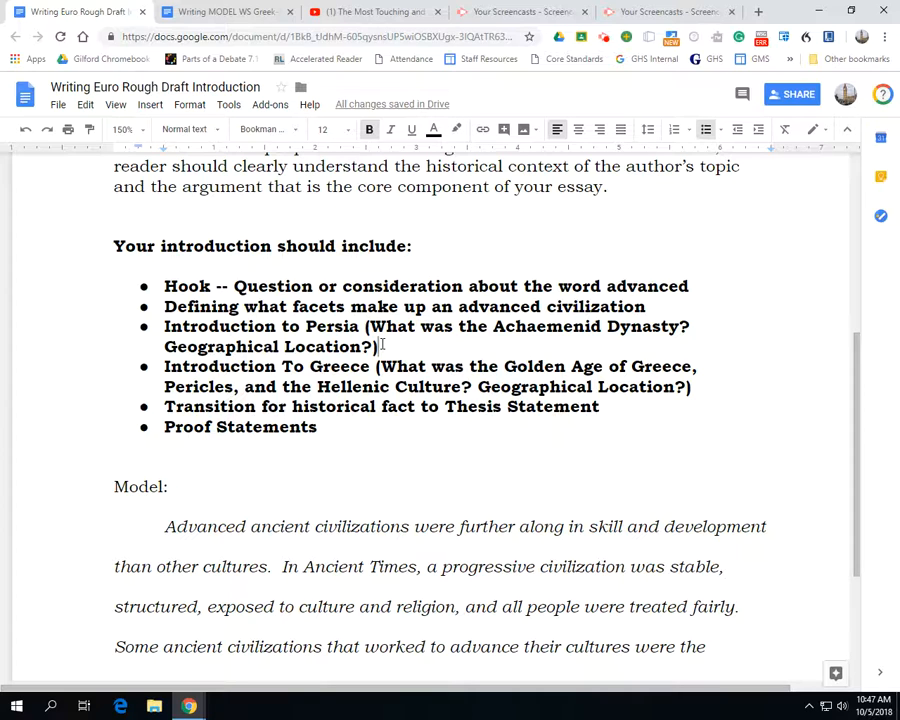
{"action": "left_click", "coordinate": [381, 340]}
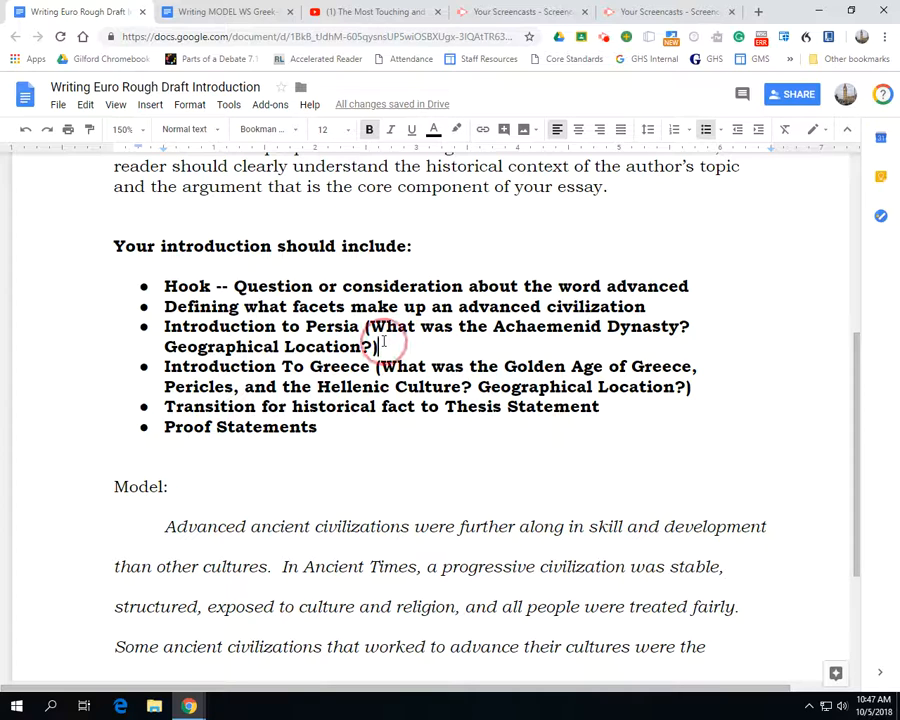
{"action": "left_click_drag", "start_coordinate": [383, 341], "coordinate": [166, 330]}
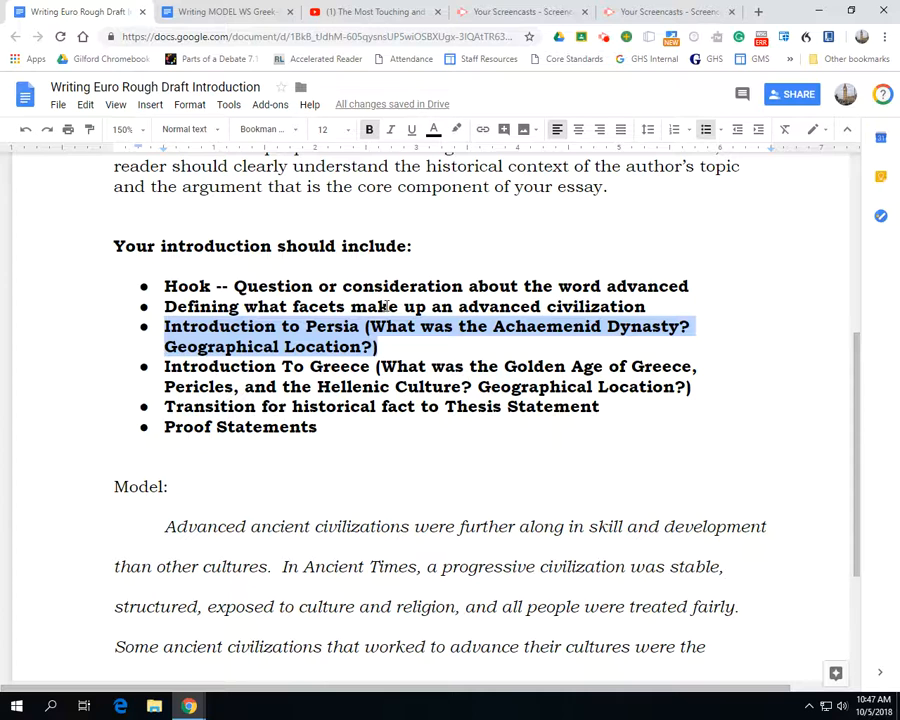
{"action": "scroll", "coordinate": [400, 292], "scroll_direction": "down", "scroll_amount": 1}
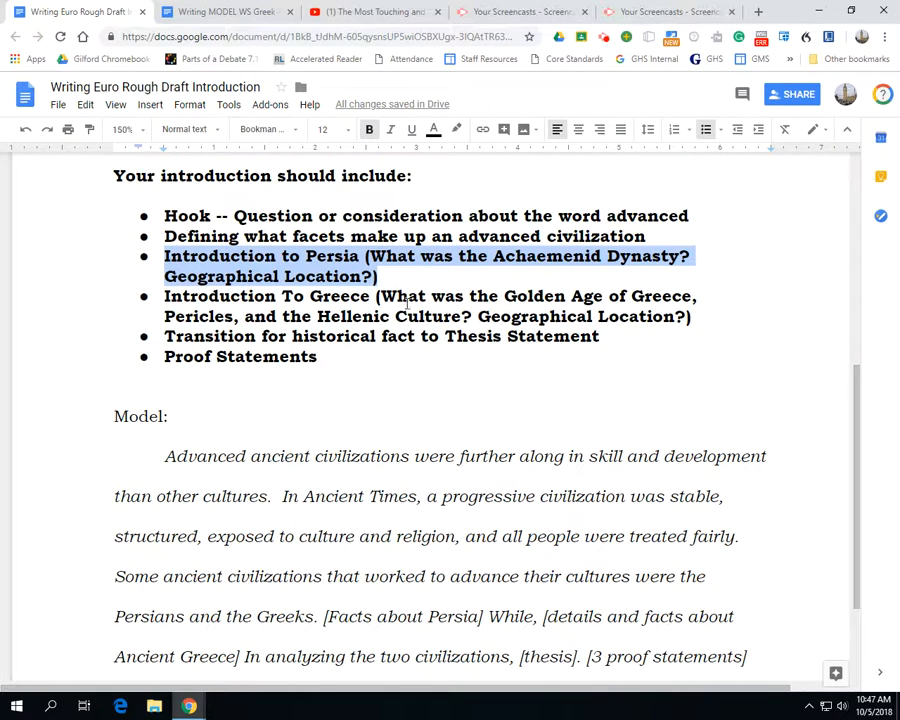
{"action": "left_click", "coordinate": [394, 316]}
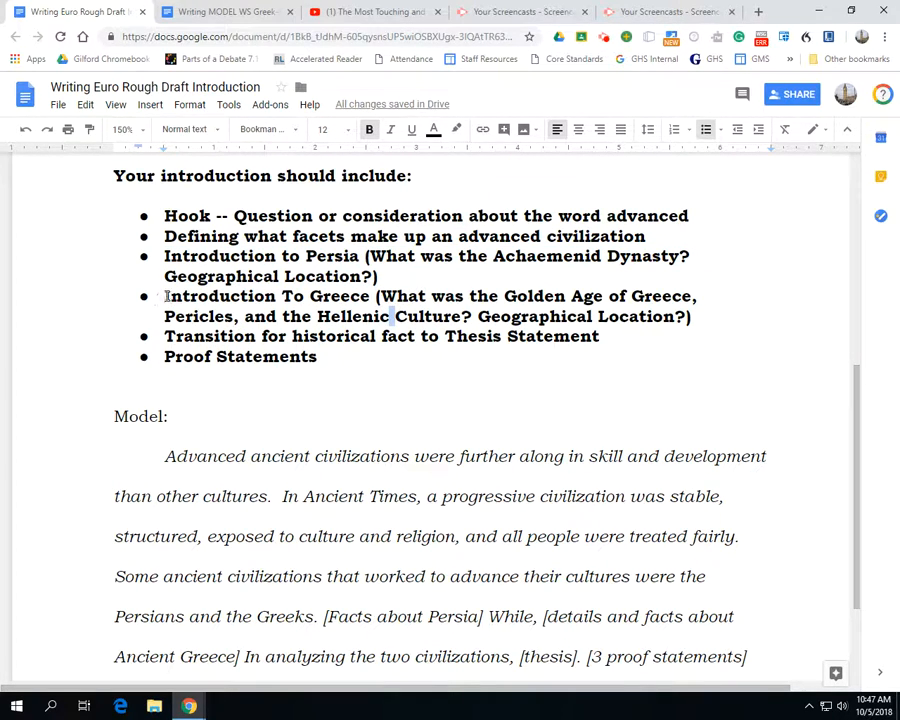
{"action": "left_click", "coordinate": [172, 296]}
{"action": "left_click_drag", "start_coordinate": [172, 296], "coordinate": [693, 317]}
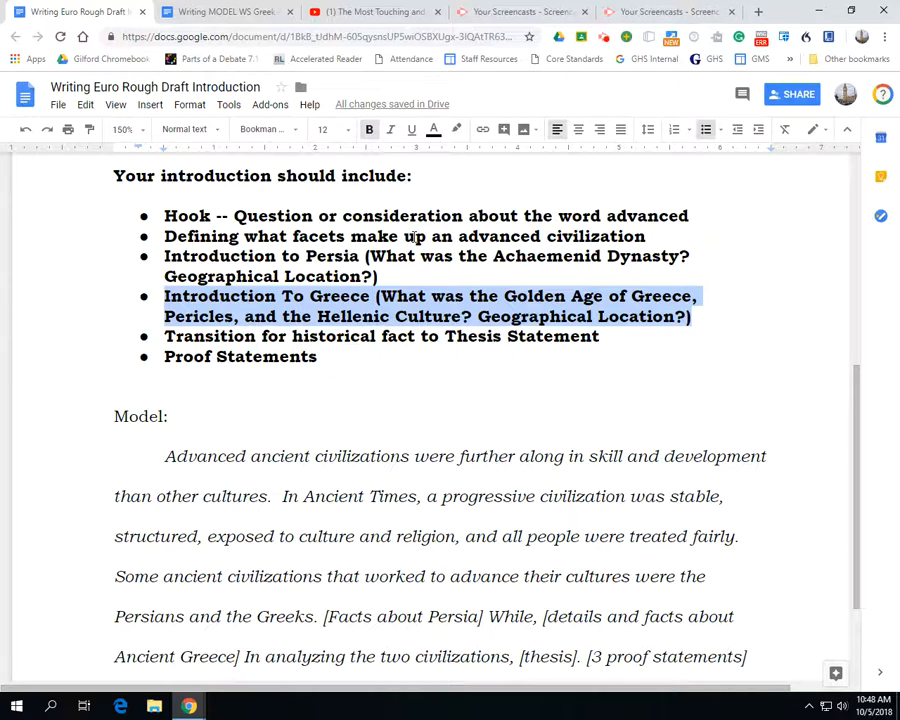
Examine the rest of the model paragraph, highlighting the Persians and Greeks sentence, the fact placeholders, the transition and the thesis placeholder
{"action": "scroll", "coordinate": [292, 528], "scroll_direction": "down", "scroll_amount": 3}
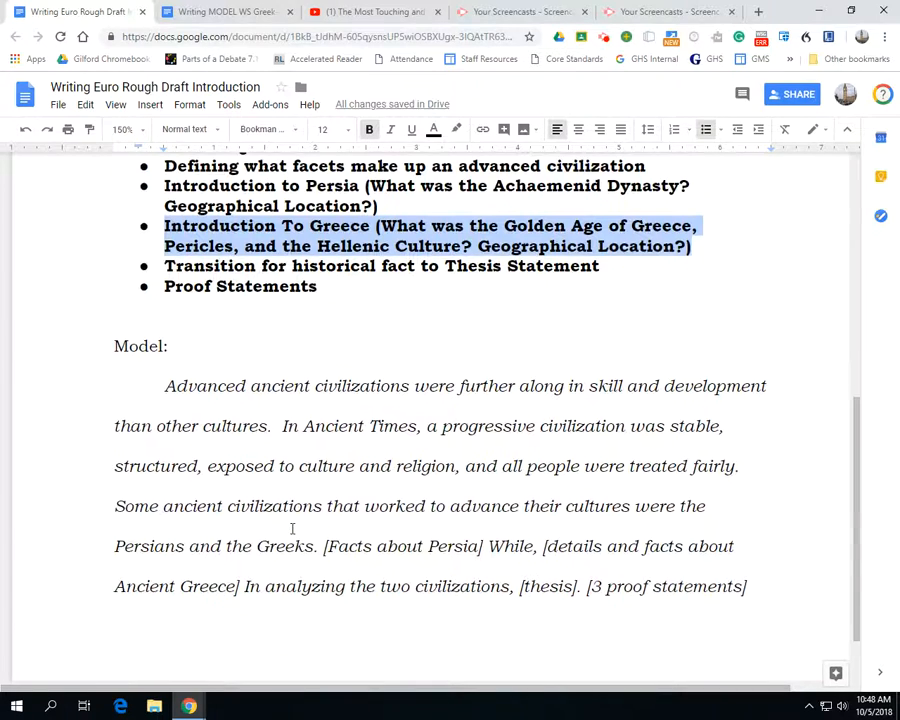
{"action": "left_click_drag", "start_coordinate": [117, 436], "coordinate": [320, 477]}
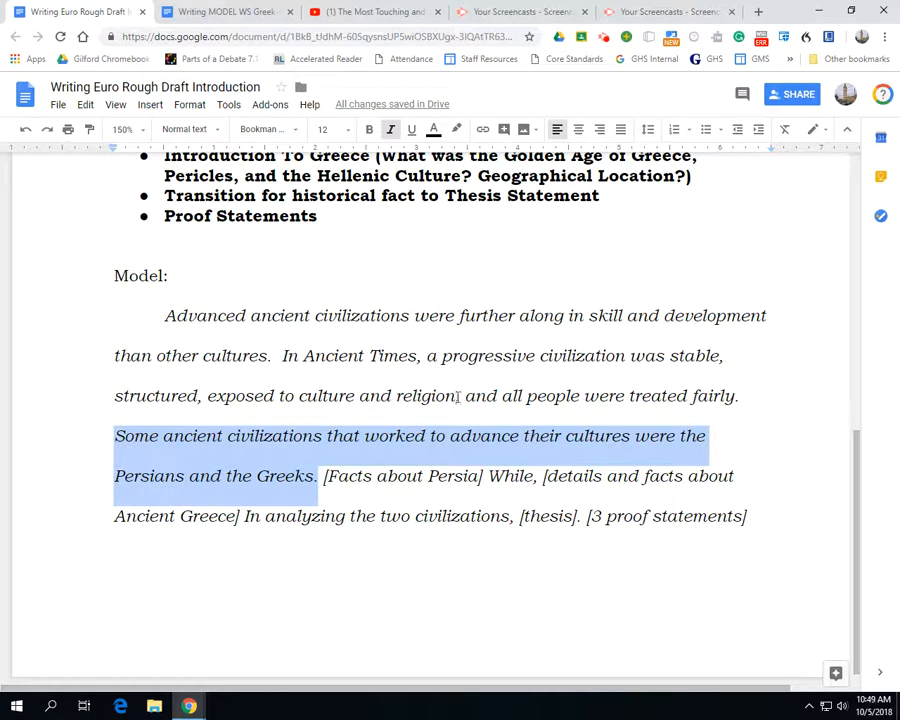
{"action": "left_click_drag", "start_coordinate": [323, 476], "coordinate": [487, 479]}
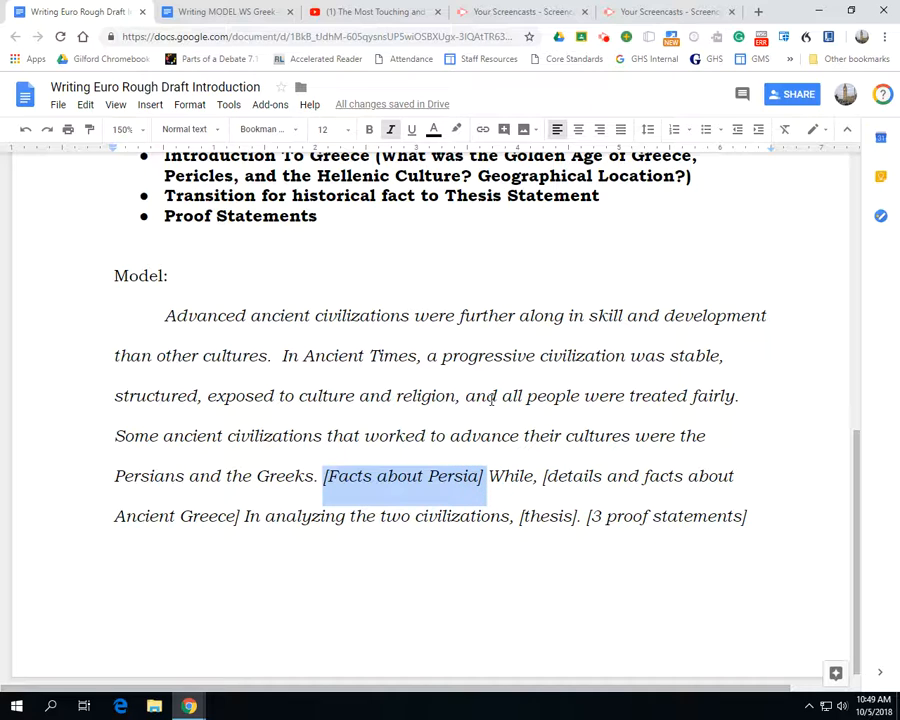
{"action": "left_click", "coordinate": [505, 477]}
{"action": "double_click", "coordinate": [505, 477]}
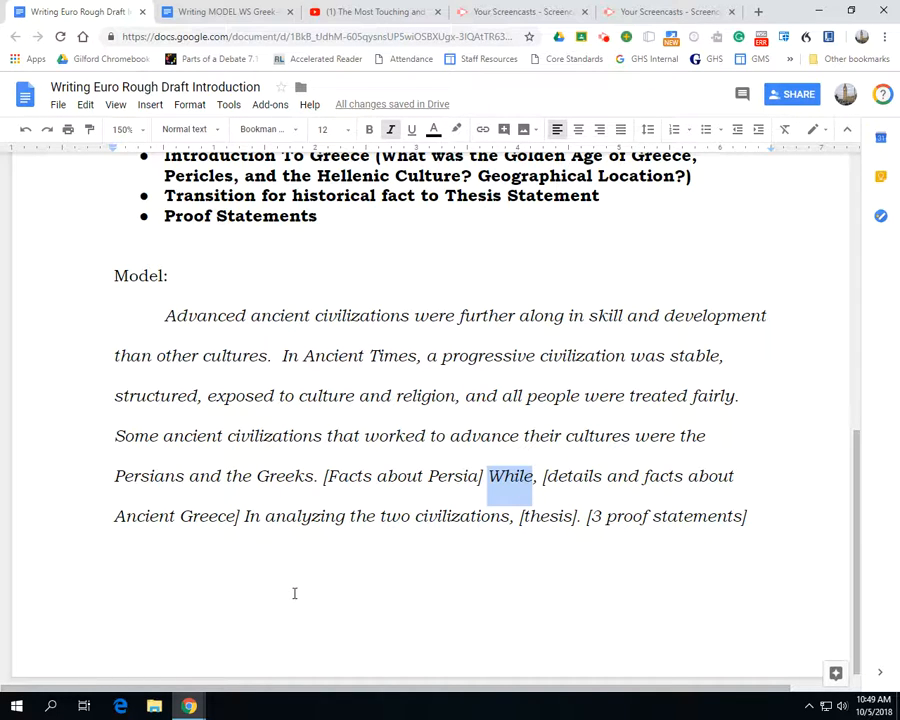
{"action": "left_click", "coordinate": [333, 492]}
{"action": "left_click_drag", "start_coordinate": [333, 492], "coordinate": [240, 517]}
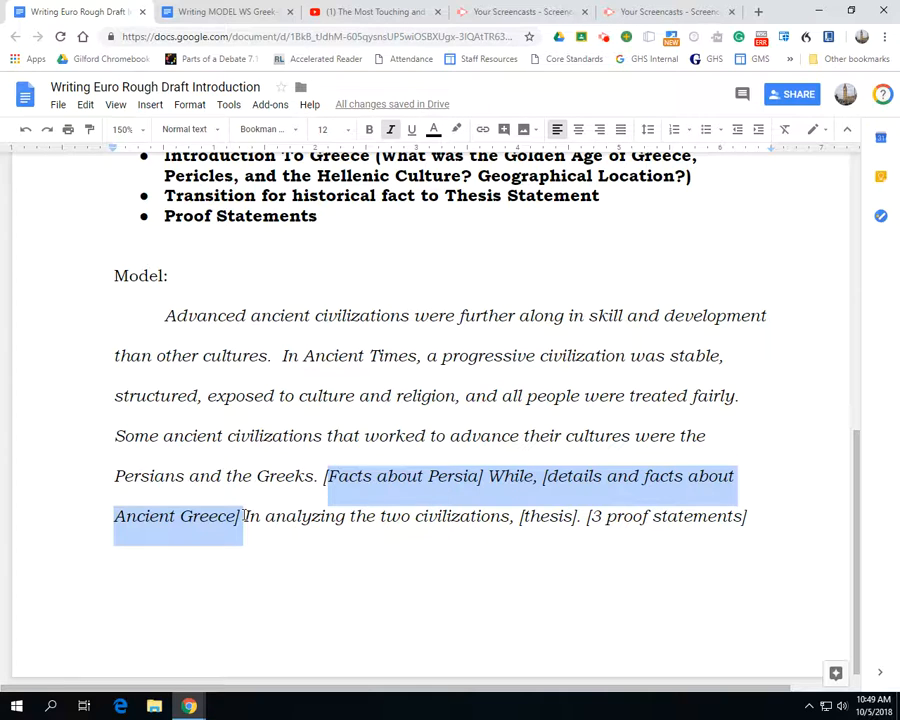
{"action": "left_click", "coordinate": [259, 530]}
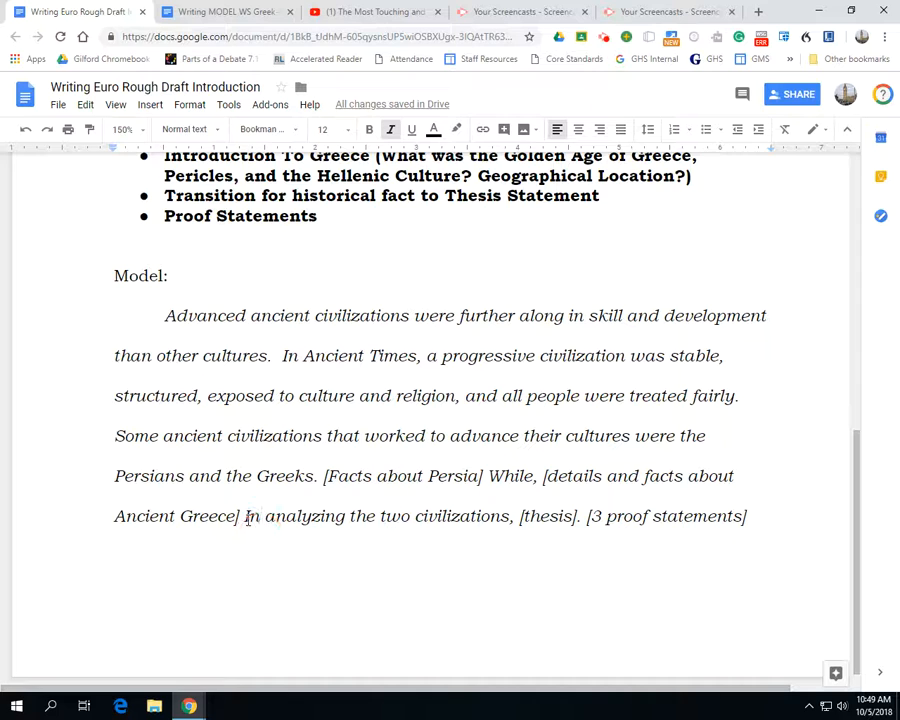
{"action": "left_click_drag", "start_coordinate": [245, 518], "coordinate": [507, 520]}
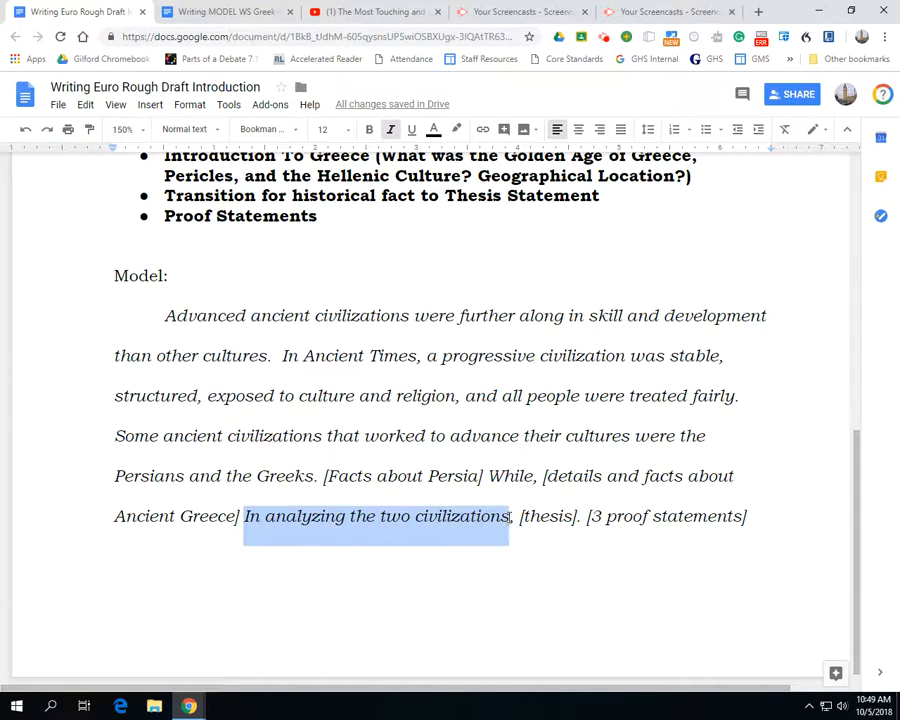
{"action": "left_click_drag", "start_coordinate": [521, 516], "coordinate": [580, 514]}
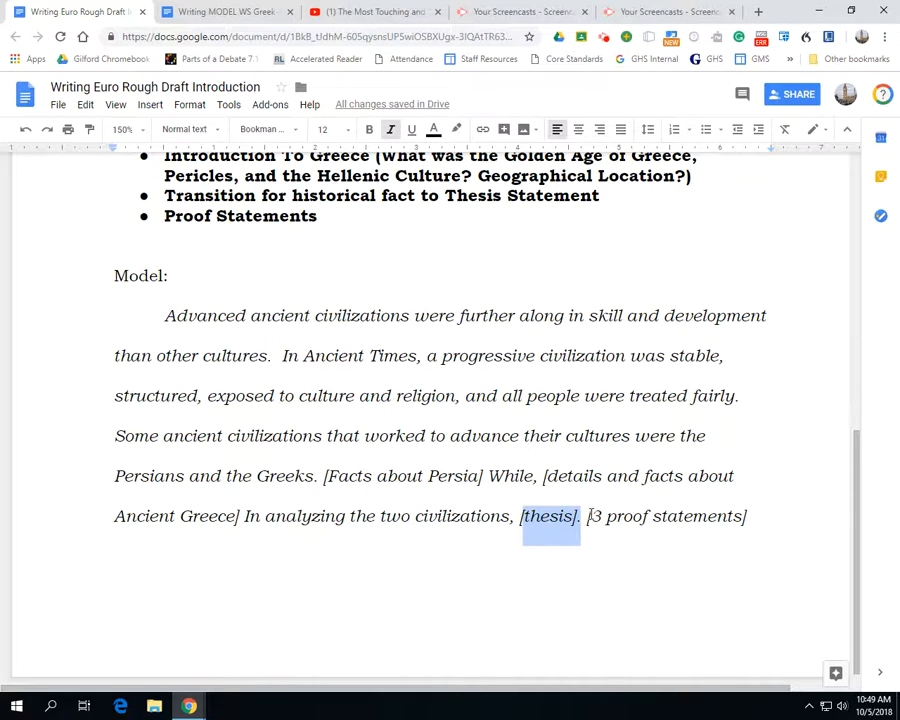
Highlight the "3 proof statements" placeholder and insert a page break after the end of the model paragraph
{"action": "left_click_drag", "start_coordinate": [589, 516], "coordinate": [690, 516]}
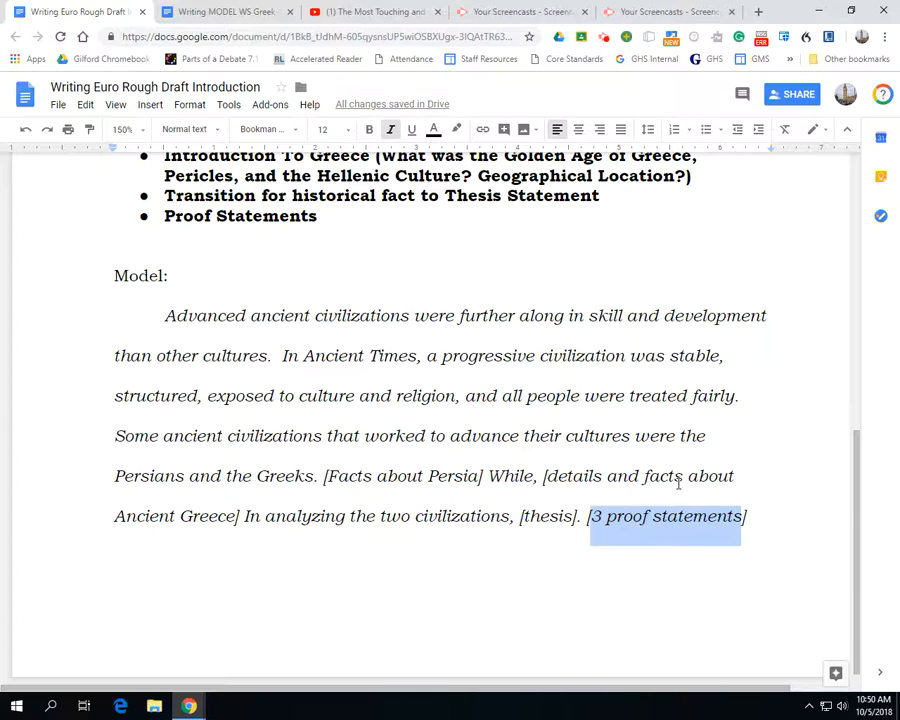
{"action": "left_click", "coordinate": [751, 528]}
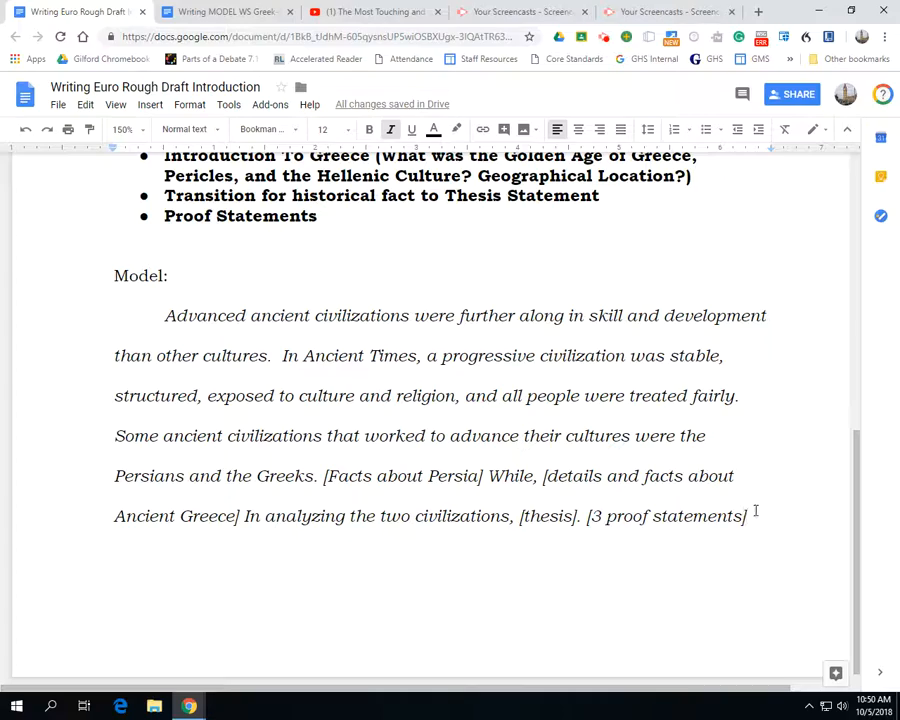
{"action": "key", "text": "ctrl+Return"}
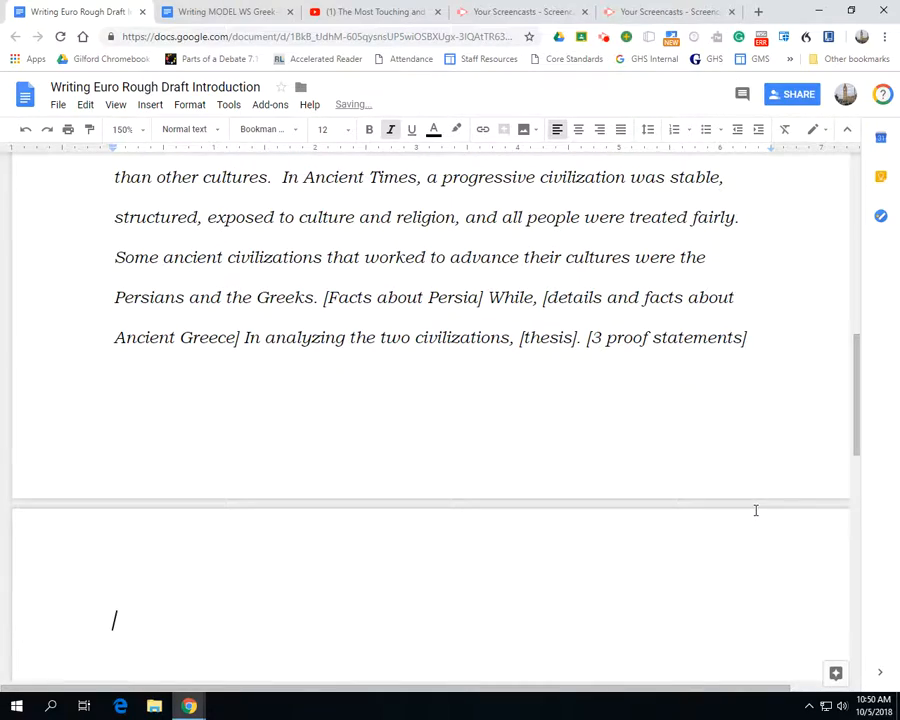
Select the MLA header from Name through Title and check its font size and line spacing
{"action": "scroll", "coordinate": [750, 514], "scroll_direction": "up", "scroll_amount": 6}
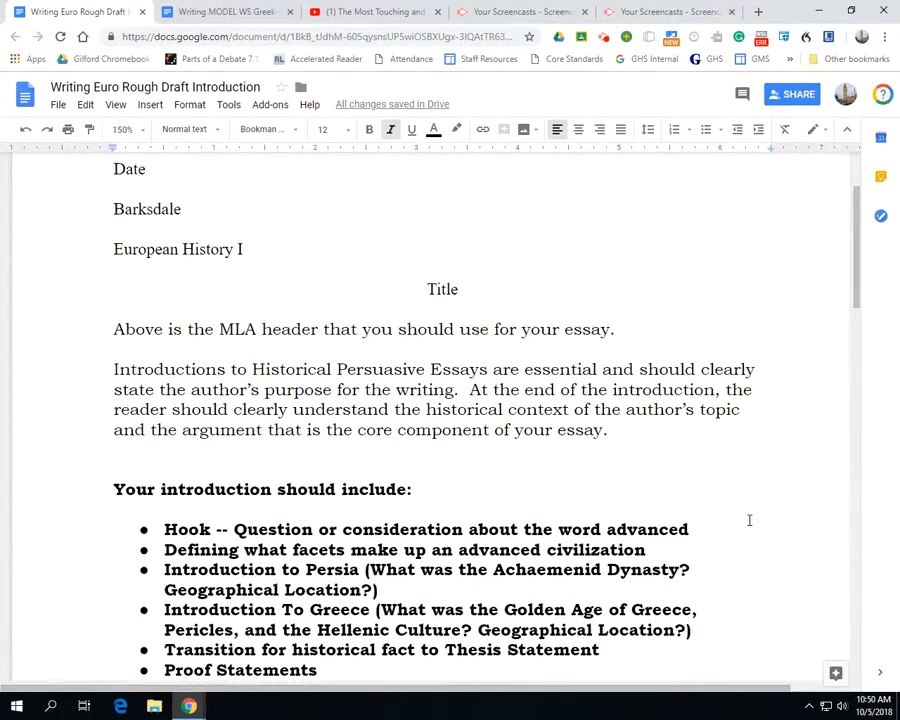
{"action": "scroll", "coordinate": [749, 518], "scroll_direction": "down", "scroll_amount": 2}
{"action": "scroll", "coordinate": [717, 580], "scroll_direction": "down", "scroll_amount": 4}
{"action": "scroll", "coordinate": [203, 418], "scroll_direction": "up", "scroll_amount": 9}
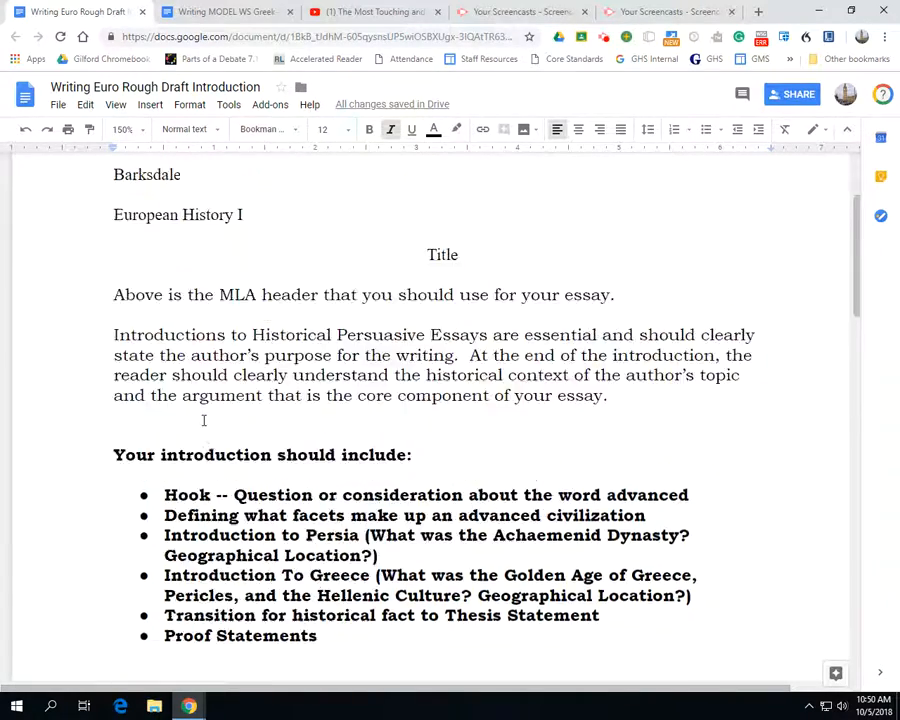
{"action": "left_click_drag", "start_coordinate": [112, 199], "coordinate": [508, 360]}
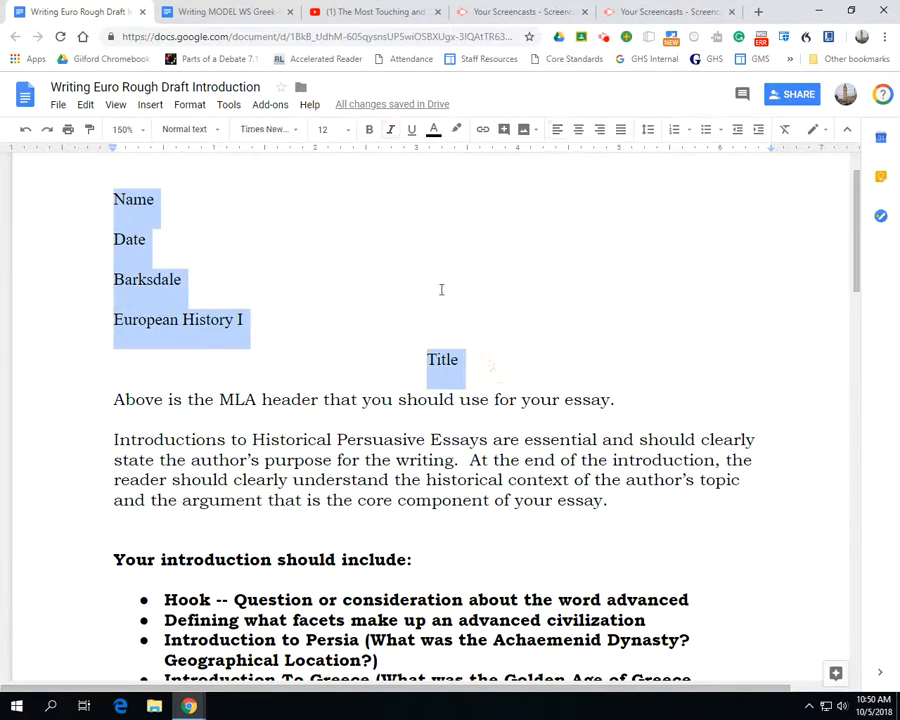
{"action": "left_click", "coordinate": [337, 130]}
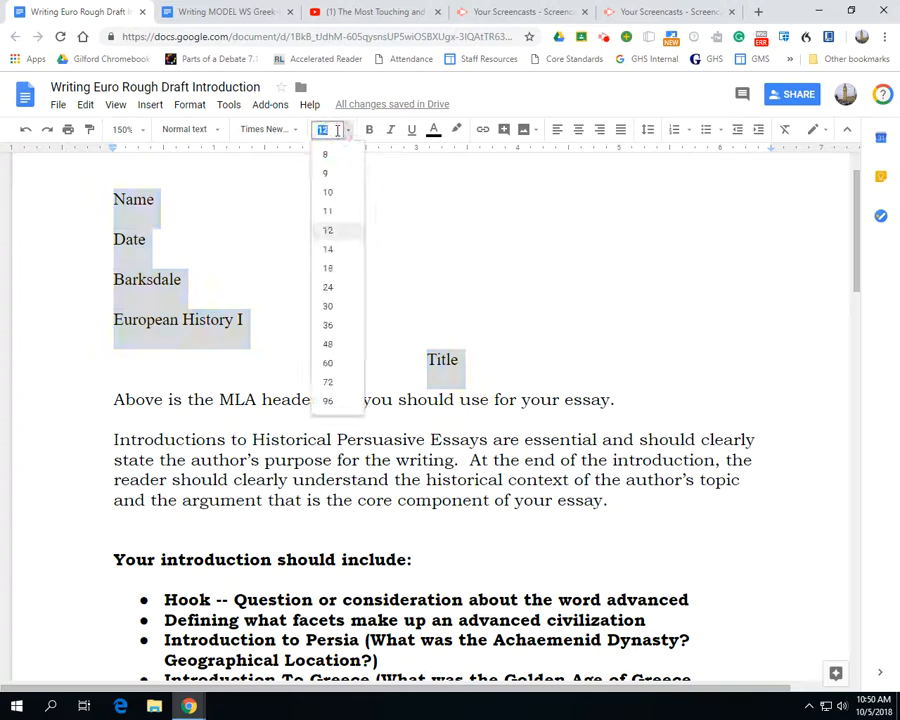
{"action": "left_click", "coordinate": [648, 130]}
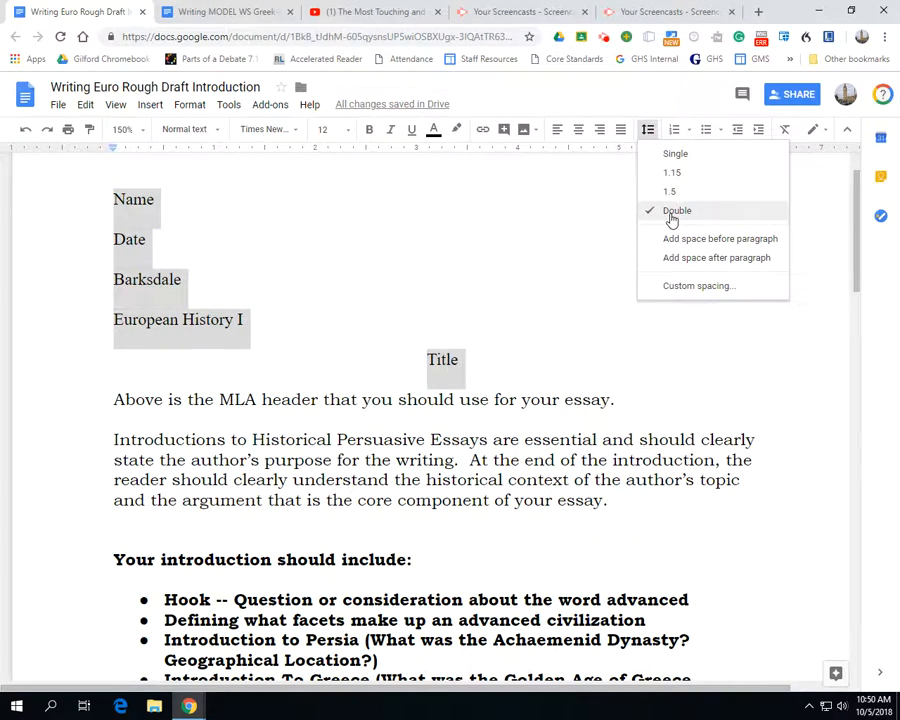
{"action": "left_click", "coordinate": [404, 281]}
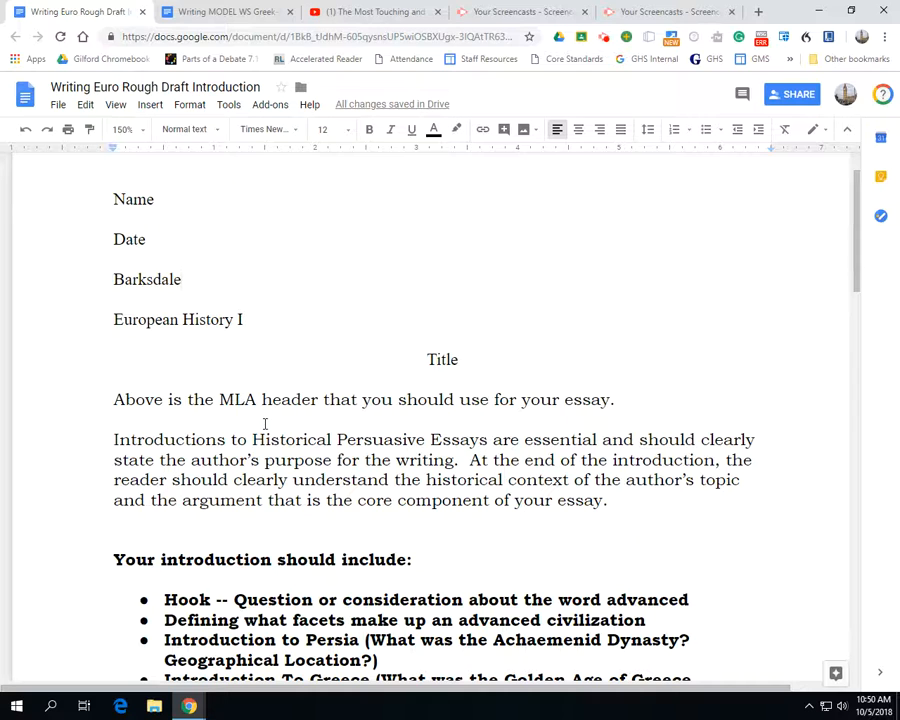
Try adding an extra blank line below "European History I" and below the title, removing each one again
{"action": "left_click", "coordinate": [279, 321]}
{"action": "key", "text": "Return"}
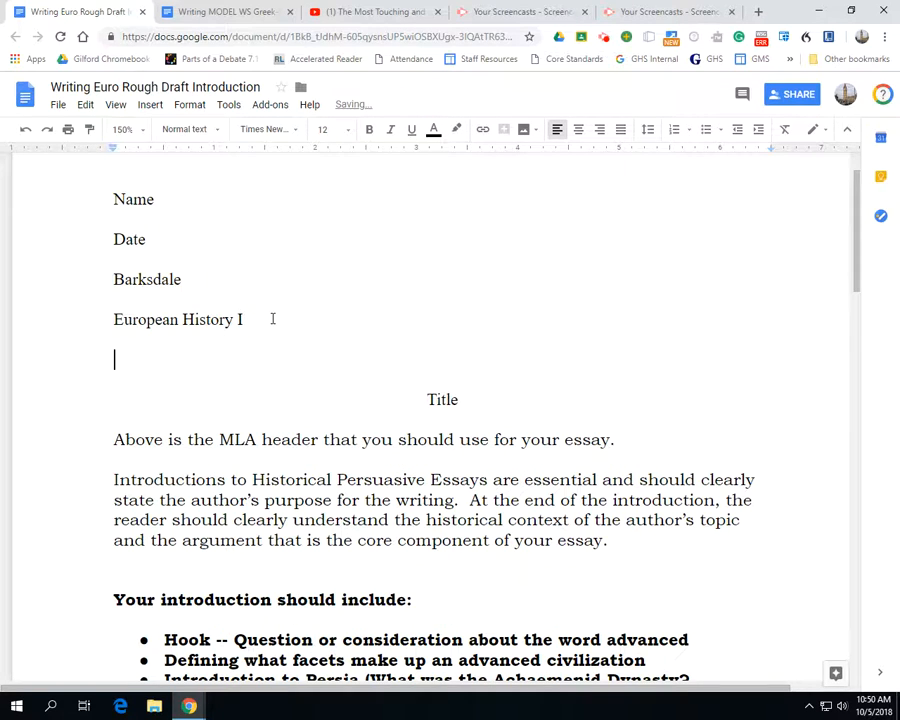
{"action": "key", "text": "BackSpace"}
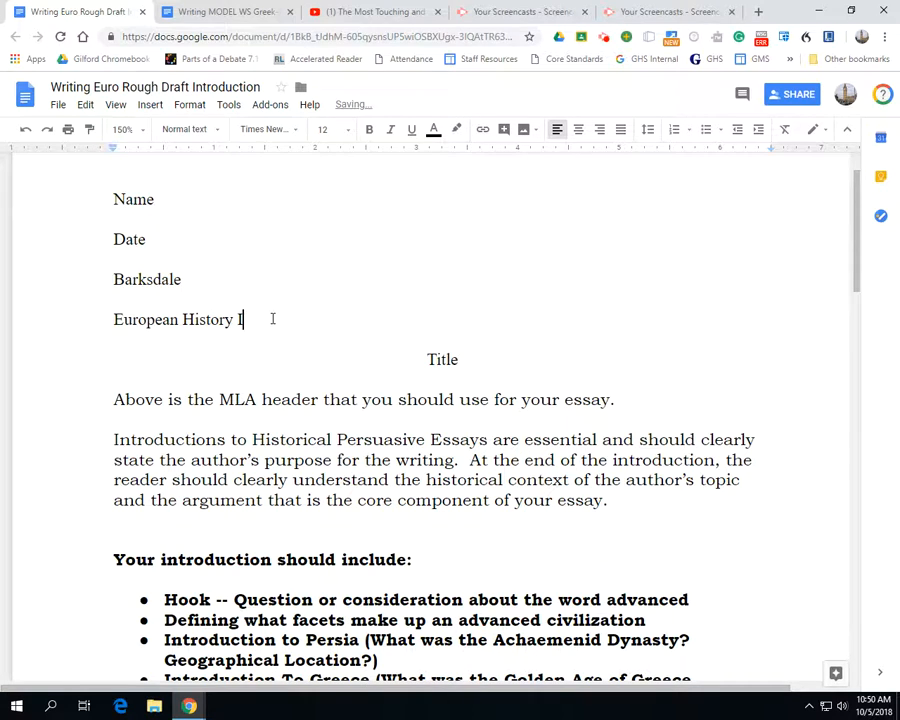
{"action": "left_click", "coordinate": [490, 358]}
{"action": "key", "text": "Return"}
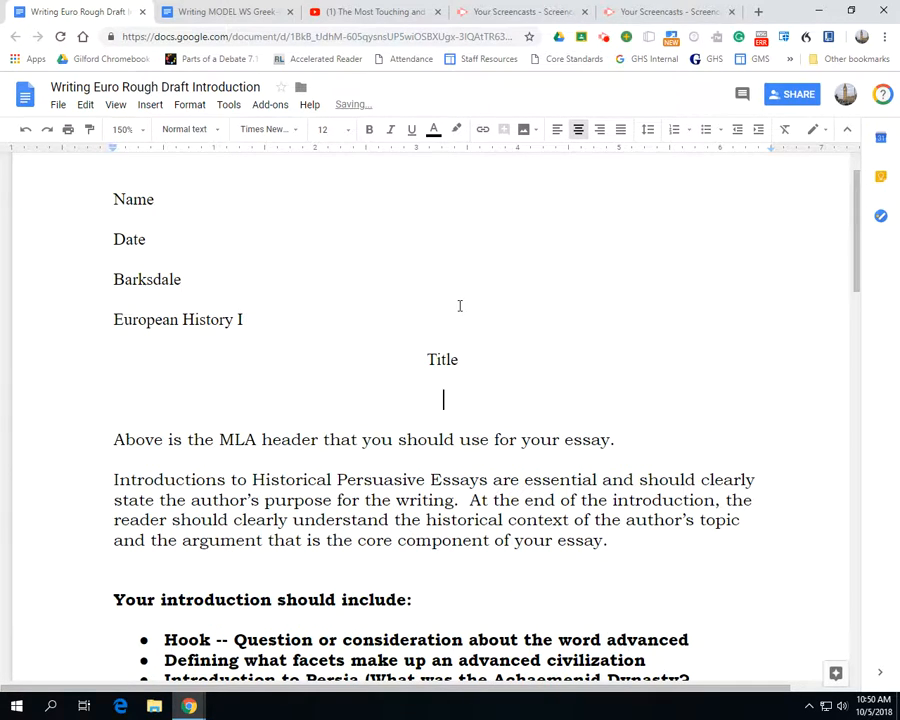
{"action": "key", "text": "BackSpace"}
{"action": "key", "text": "BackSpace"}
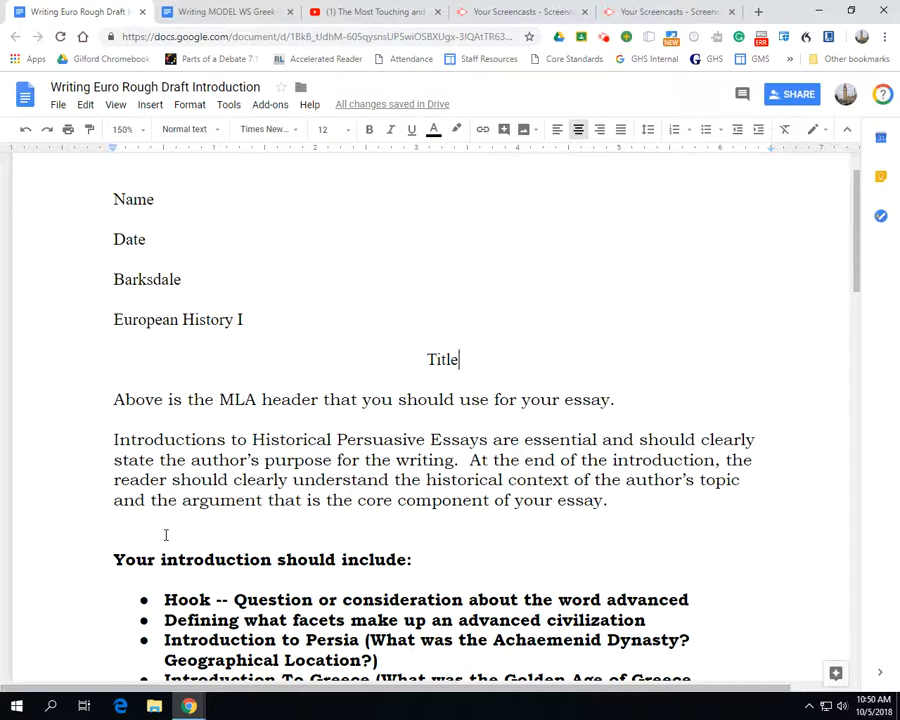
Paste the copied color-coded outline about the political systems of Greece and Persia onto the new page after the model paragraph
{"action": "scroll", "coordinate": [167, 533], "scroll_direction": "down", "scroll_amount": 4}
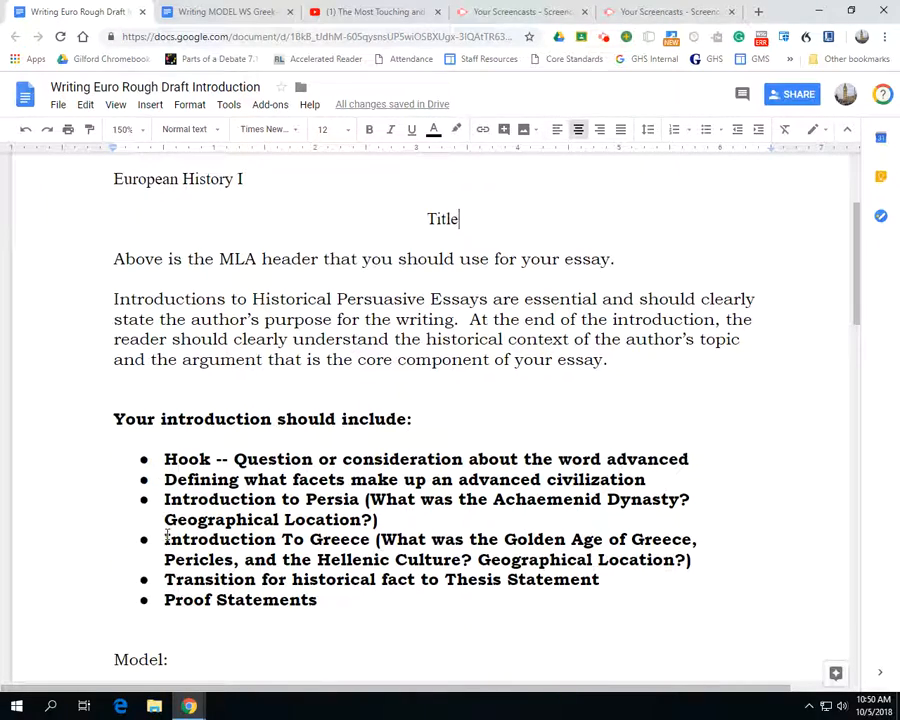
{"action": "scroll", "coordinate": [167, 533], "scroll_direction": "down", "scroll_amount": 4}
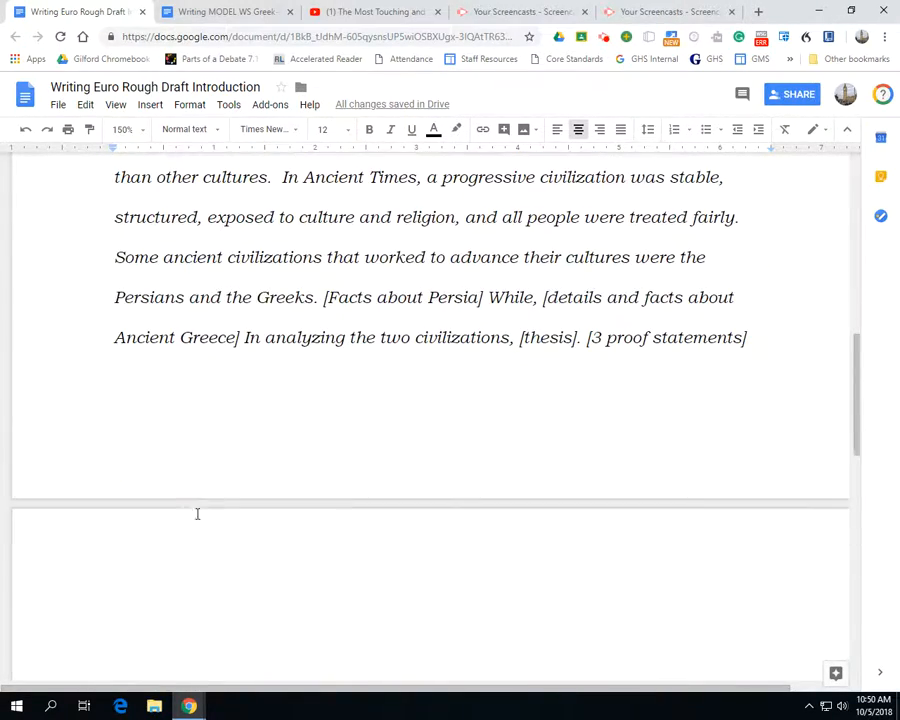
{"action": "left_click", "coordinate": [756, 338]}
{"action": "key", "text": "ctrl+Return"}
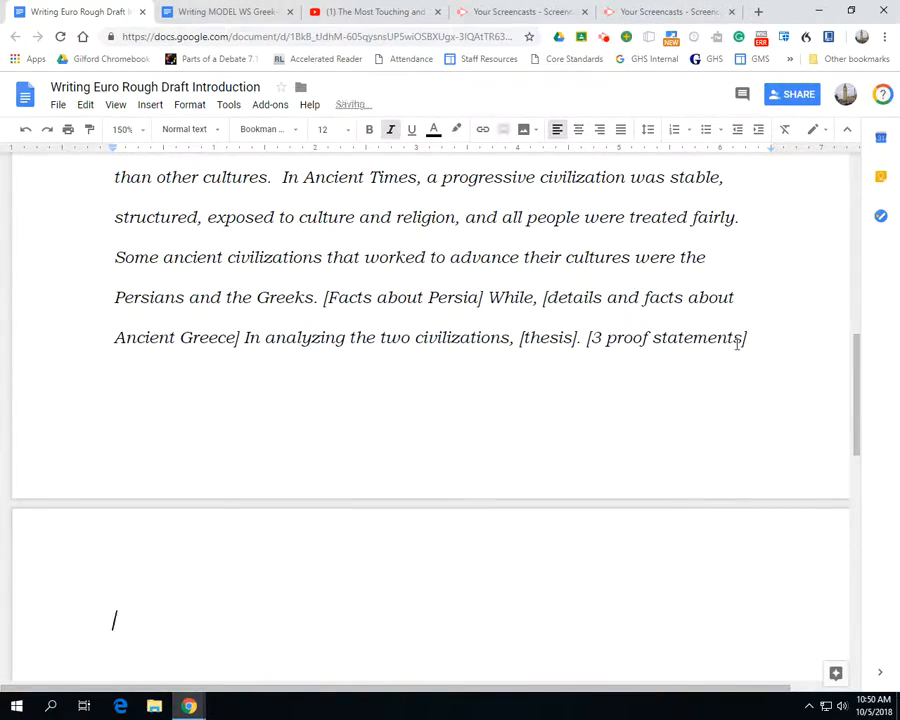
{"action": "key", "text": "Tab"}
{"action": "key", "text": "ctrl+v"}
{"action": "scroll", "coordinate": [607, 423], "scroll_direction": "up", "scroll_amount": 10}
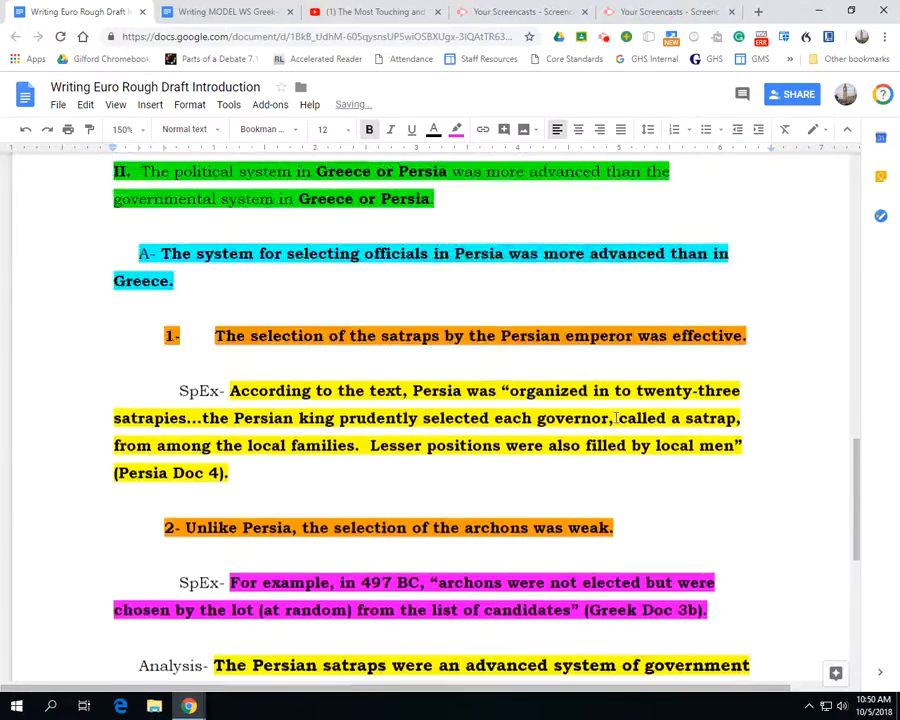
Delete the "II." numeral and its spacing from the start of the green political system sentence
{"action": "scroll", "coordinate": [607, 423], "scroll_direction": "up", "scroll_amount": 2}
{"action": "scroll", "coordinate": [600, 404], "scroll_direction": "down", "scroll_amount": 6}
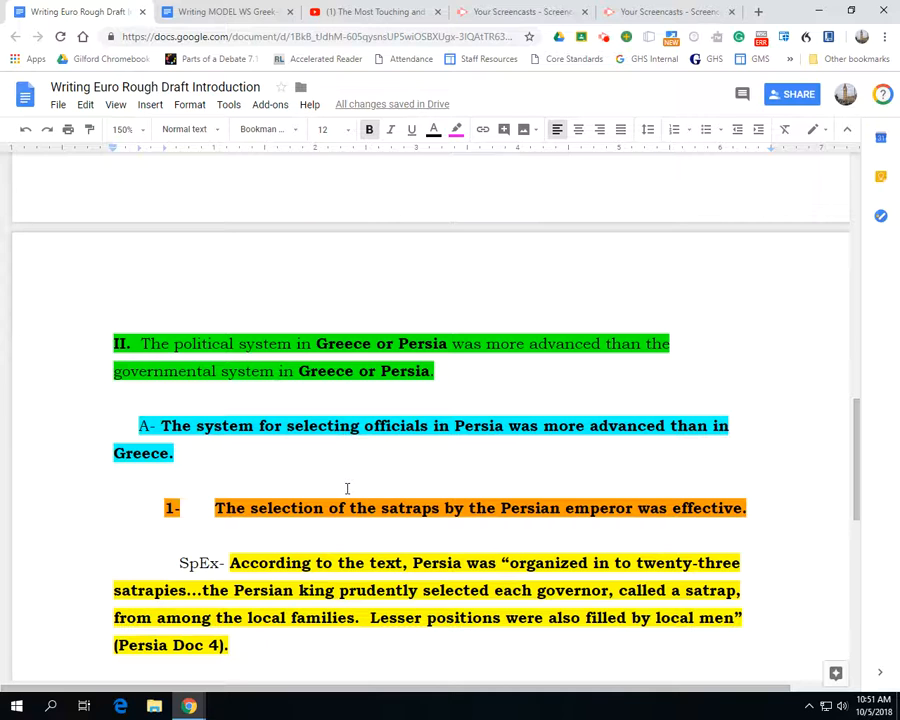
{"action": "scroll", "coordinate": [349, 481], "scroll_direction": "down", "scroll_amount": 1}
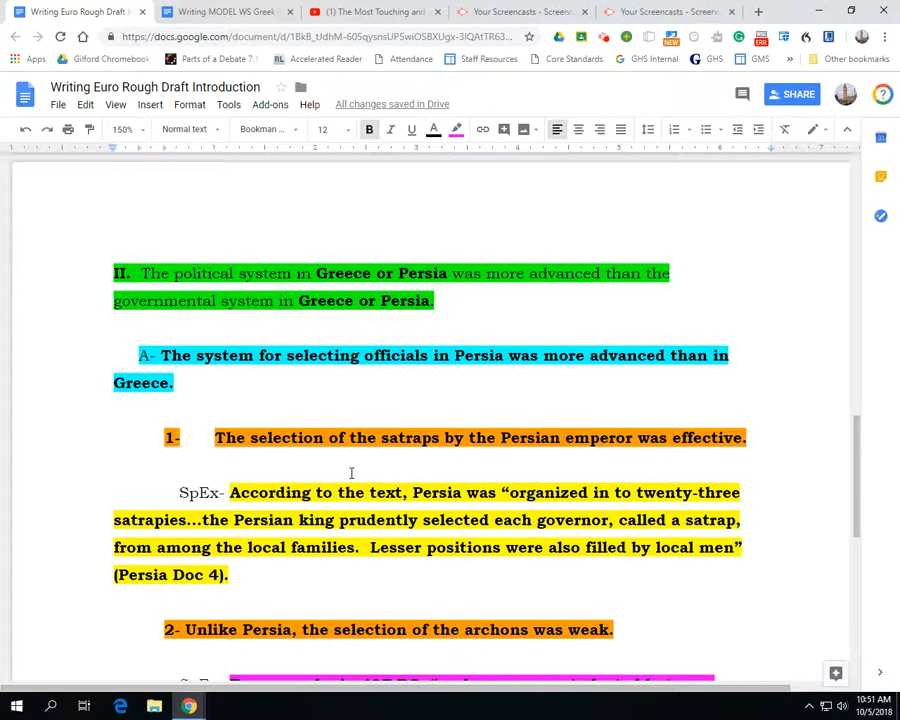
{"action": "left_click", "coordinate": [141, 273]}
{"action": "key", "text": "BackSpace"}
{"action": "key", "text": "BackSpace"}
{"action": "key", "text": "BackSpace"}
{"action": "key", "text": "BackSpace"}
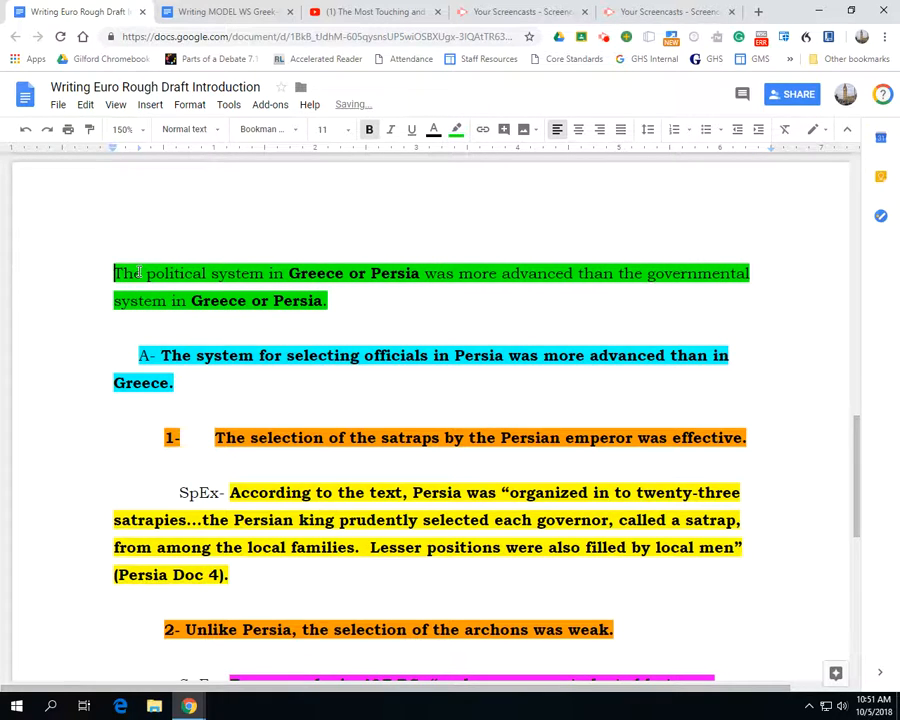
Indent the first line of the green political system sentence as the start of a body paragraph
{"action": "left_click", "coordinate": [161, 354]}
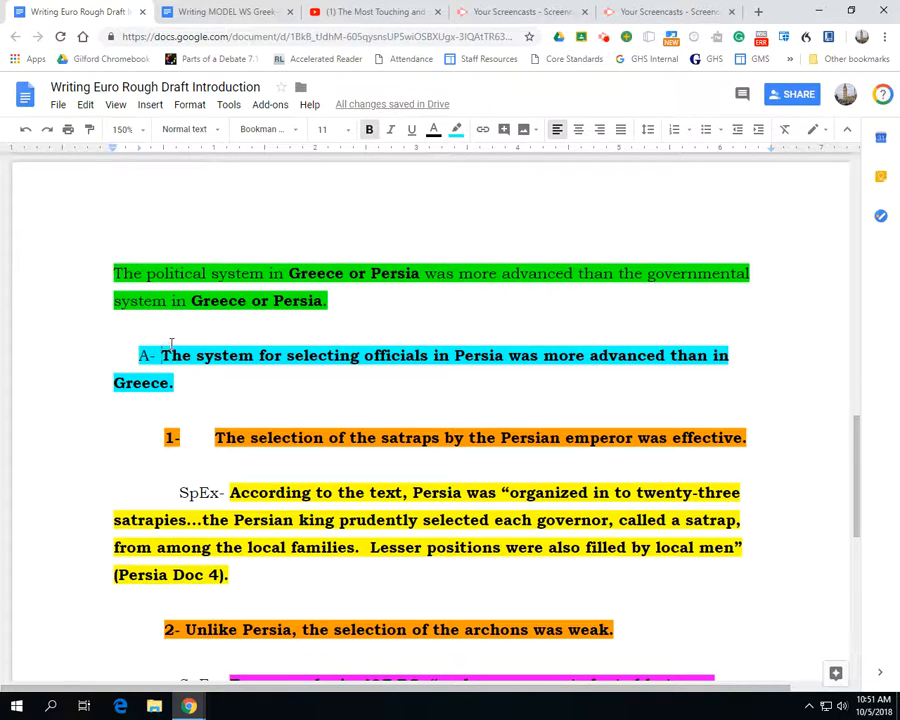
{"action": "scroll", "coordinate": [201, 317], "scroll_direction": "up", "scroll_amount": 10}
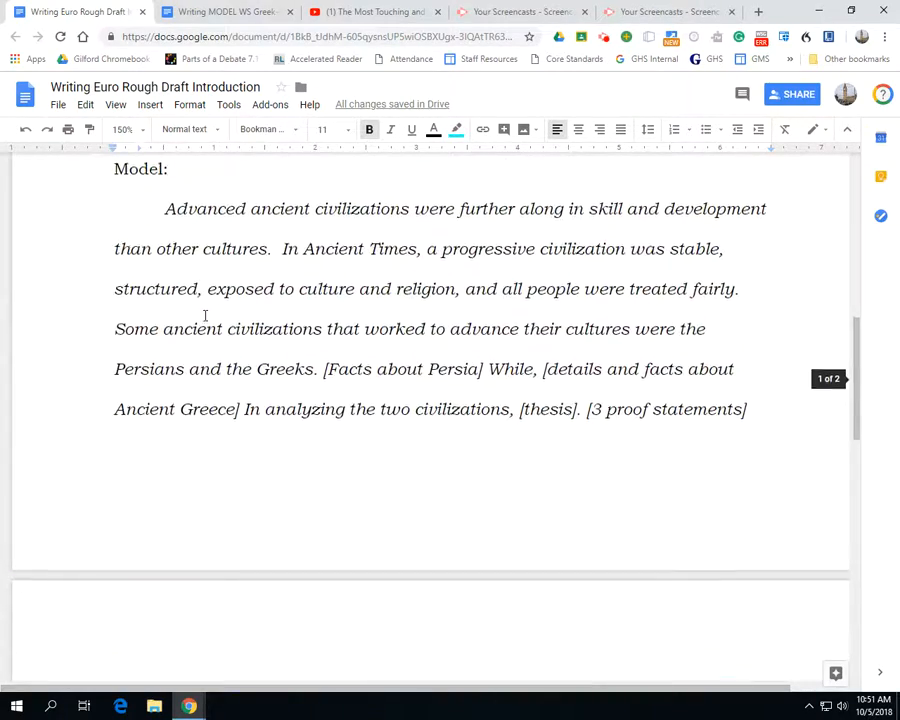
{"action": "scroll", "coordinate": [200, 310], "scroll_direction": "down", "scroll_amount": 4}
{"action": "scroll", "coordinate": [206, 304], "scroll_direction": "up", "scroll_amount": 2}
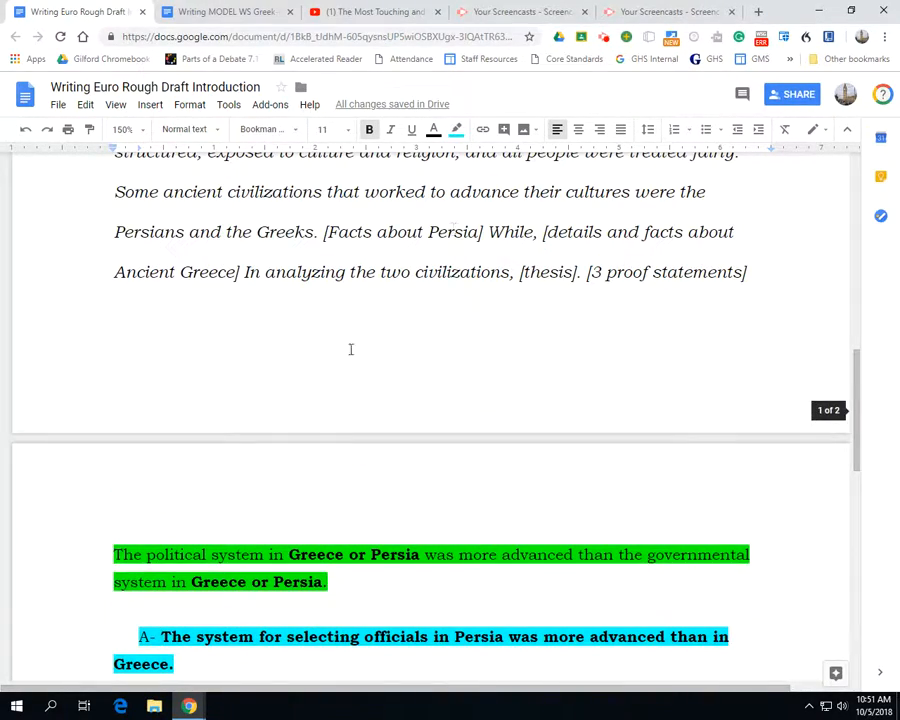
{"action": "left_click", "coordinate": [116, 553]}
{"action": "key", "text": "Tab"}
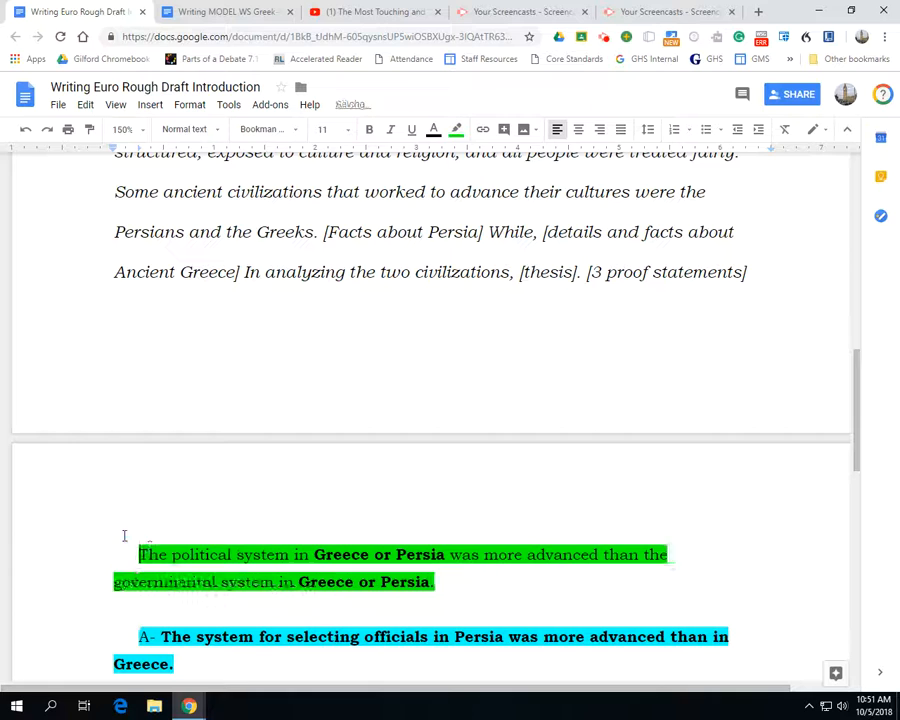
Remove the "A-" label and join the blue sentence about selecting officials to the end of the green topic sentence
{"action": "scroll", "coordinate": [128, 522], "scroll_direction": "down", "scroll_amount": 2}
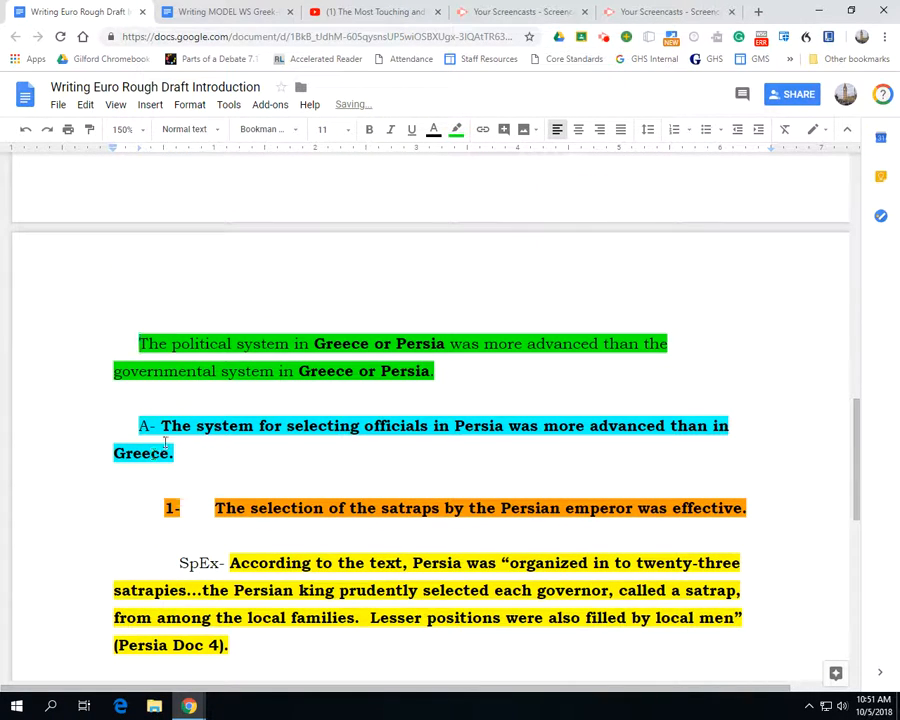
{"action": "left_click", "coordinate": [163, 411]}
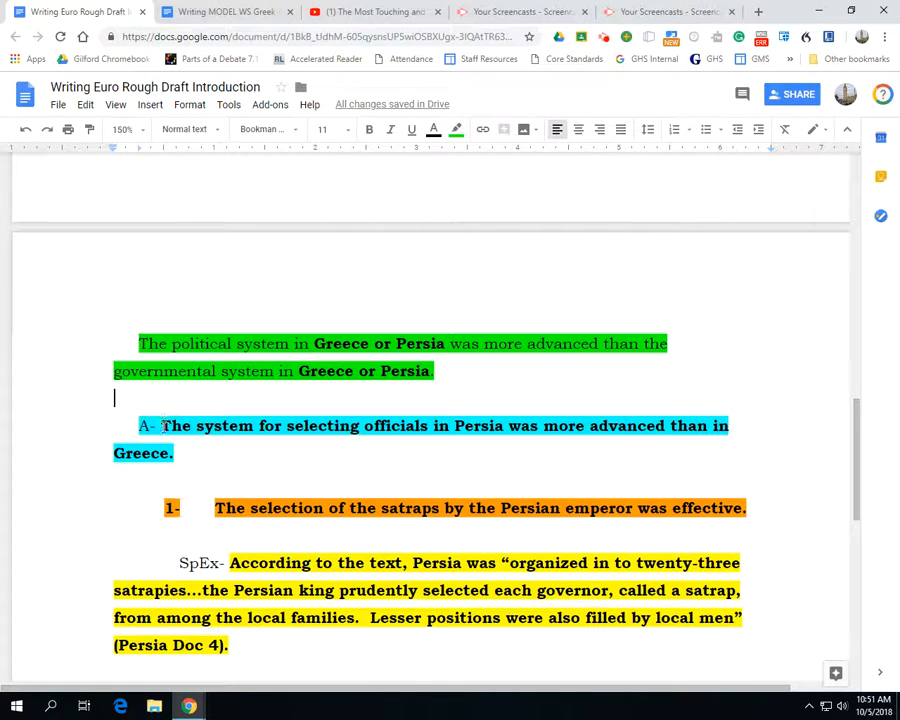
{"action": "left_click", "coordinate": [163, 425]}
{"action": "key", "text": "BackSpace"}
{"action": "key", "text": "BackSpace"}
{"action": "key", "text": "BackSpace"}
{"action": "key", "text": "BackSpace"}
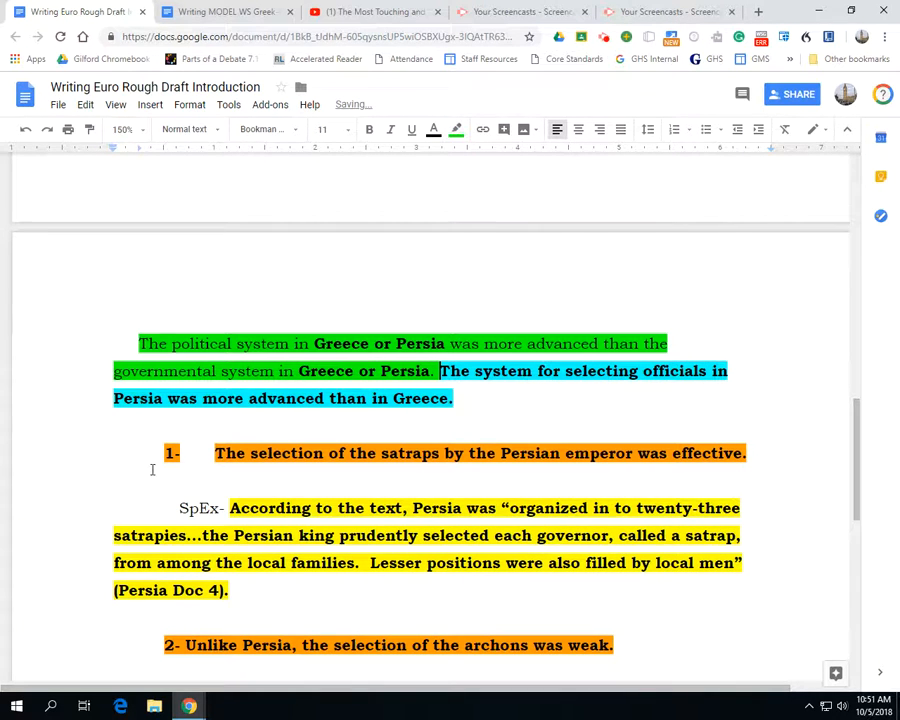
Remove the "1-" label and join the orange sentence about the selection of the satraps to the body paragraph
{"action": "left_click_drag", "start_coordinate": [216, 455], "coordinate": [56, 444]}
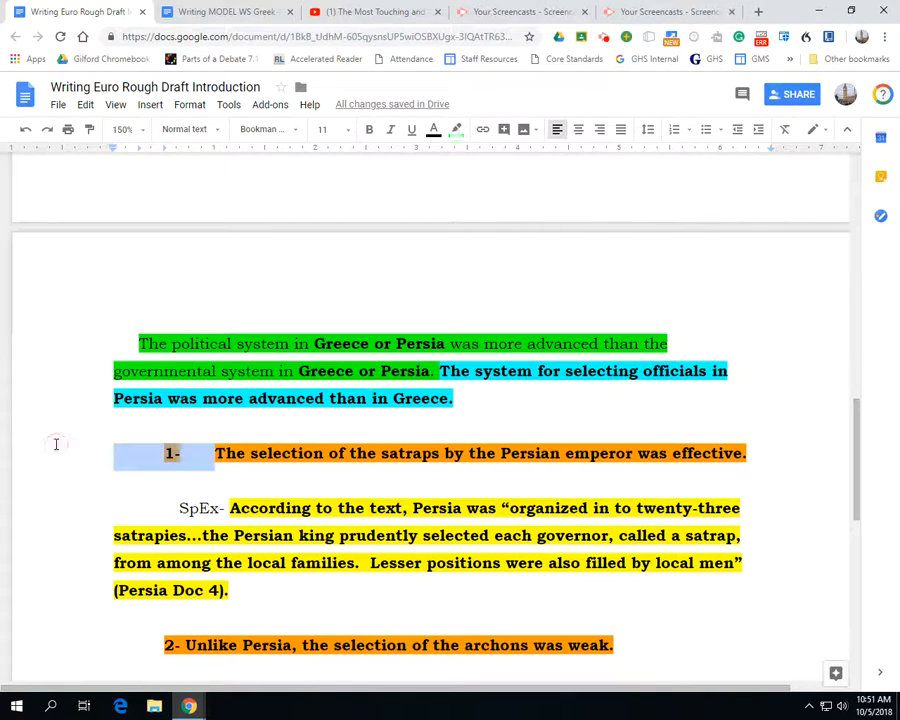
{"action": "key", "text": "BackSpace"}
{"action": "key", "text": "BackSpace"}
{"action": "key", "text": "BackSpace"}
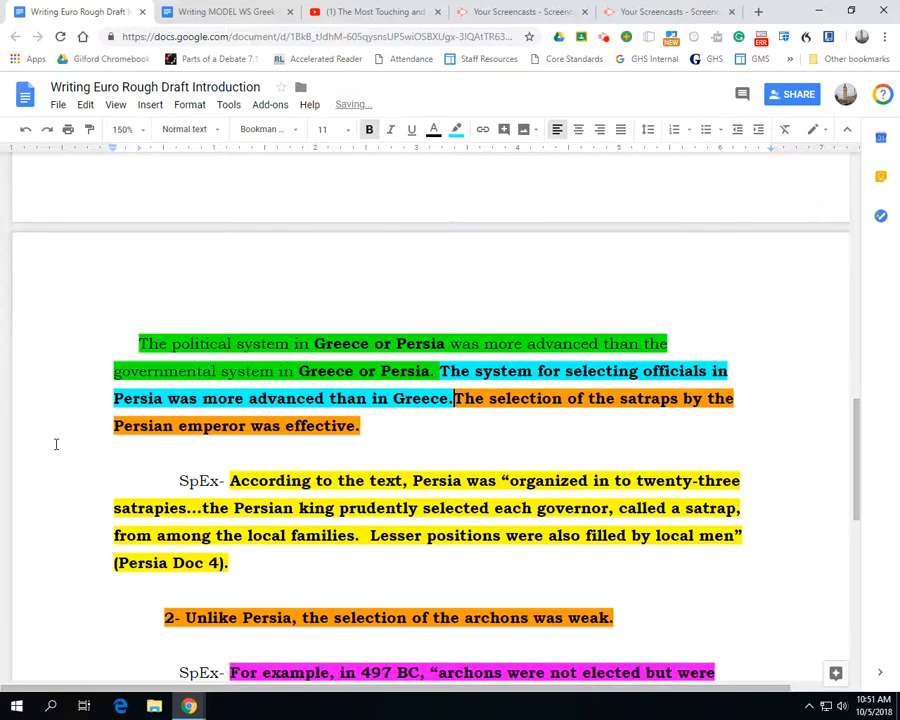
Remove the "SpEx-" label and join the yellow "According to the text" quotation from Persia Doc 4 to the paragraph
{"action": "scroll", "coordinate": [56, 444], "scroll_direction": "down", "scroll_amount": 2}
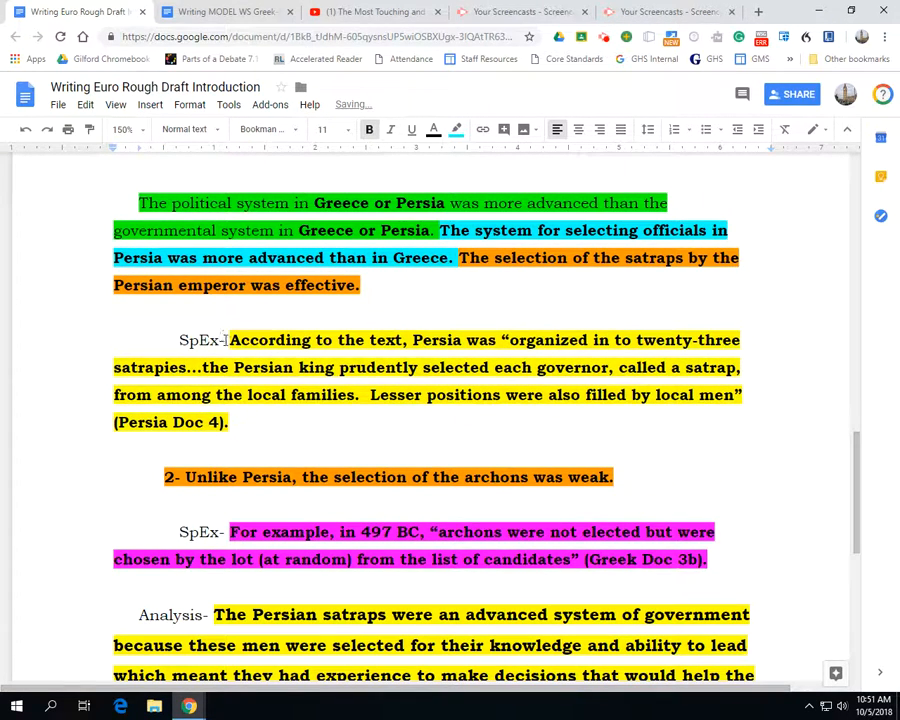
{"action": "left_click_drag", "start_coordinate": [224, 340], "coordinate": [52, 323]}
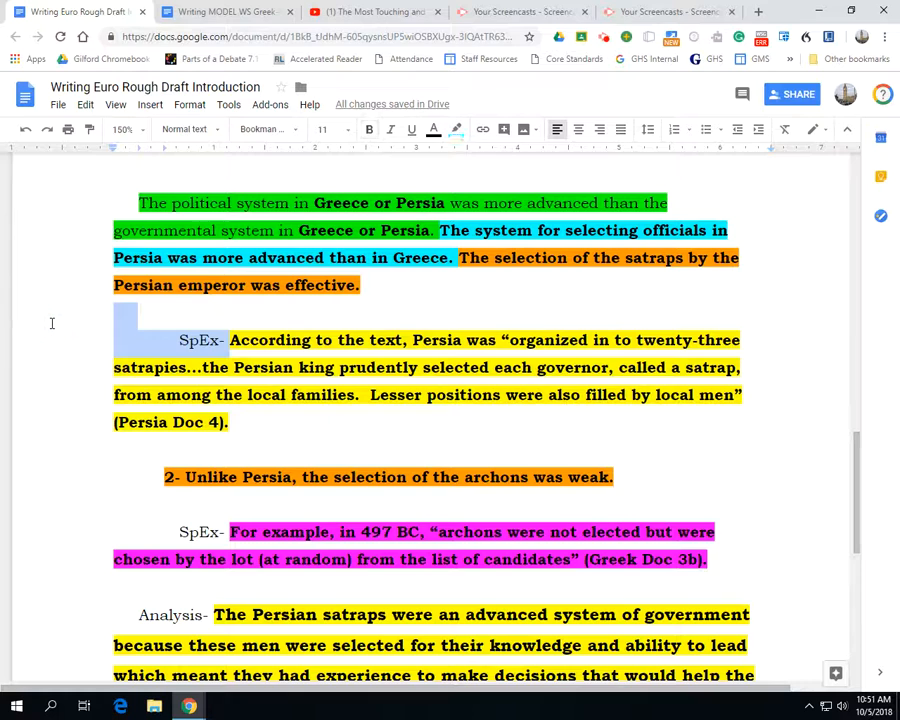
{"action": "key", "text": "BackSpace"}
{"action": "key", "text": "BackSpace"}
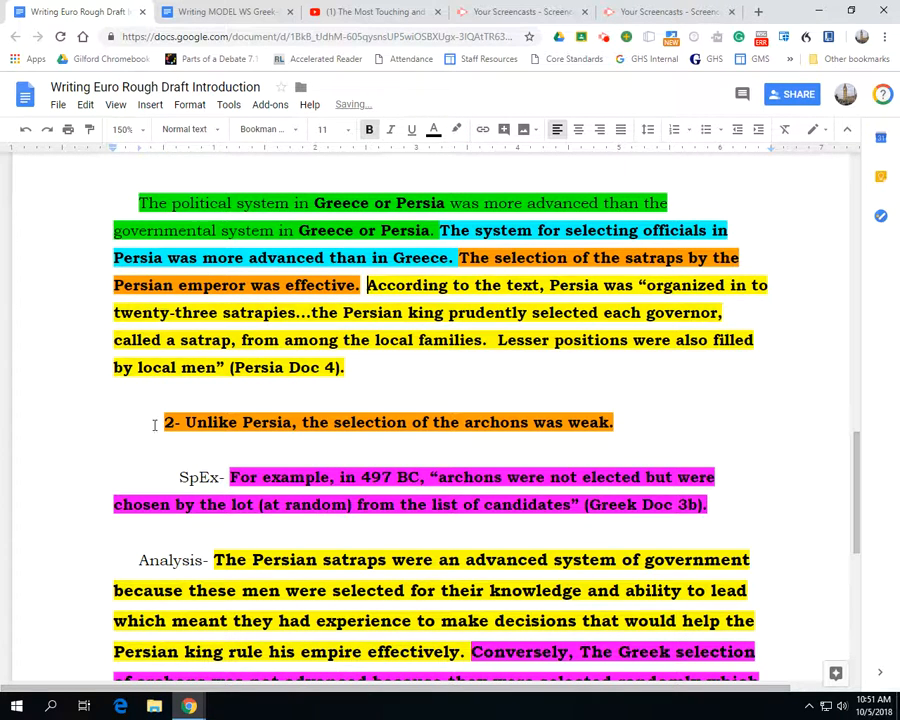
Remove the "2-" label and join the "Unlike Persia" sentence about the archons to the paragraph
{"action": "left_click_drag", "start_coordinate": [187, 422], "coordinate": [56, 402]}
{"action": "key", "text": "BackSpace"}
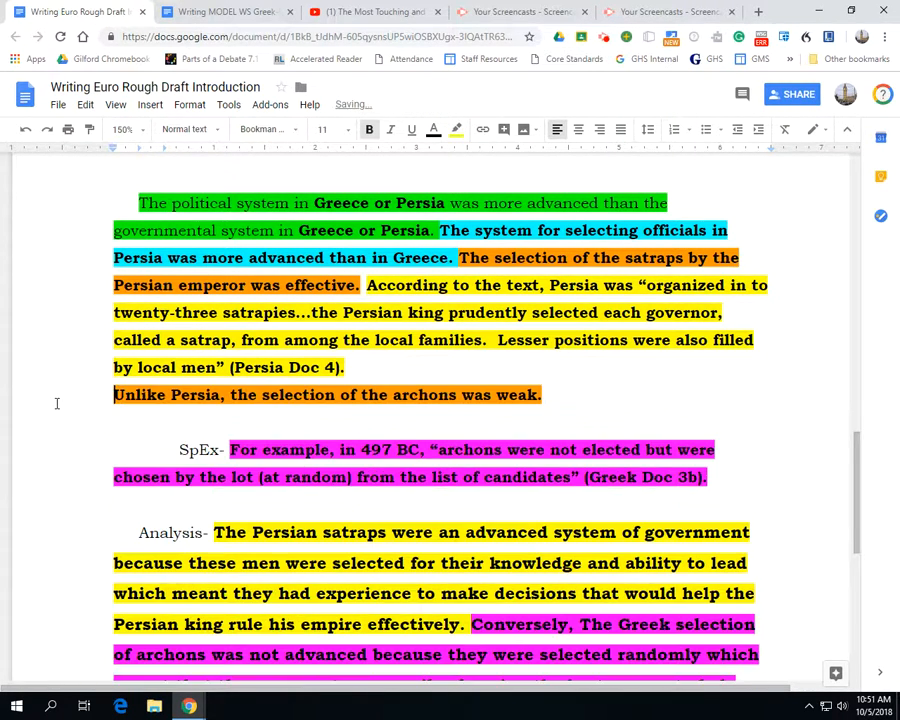
{"action": "key", "text": "BackSpace"}
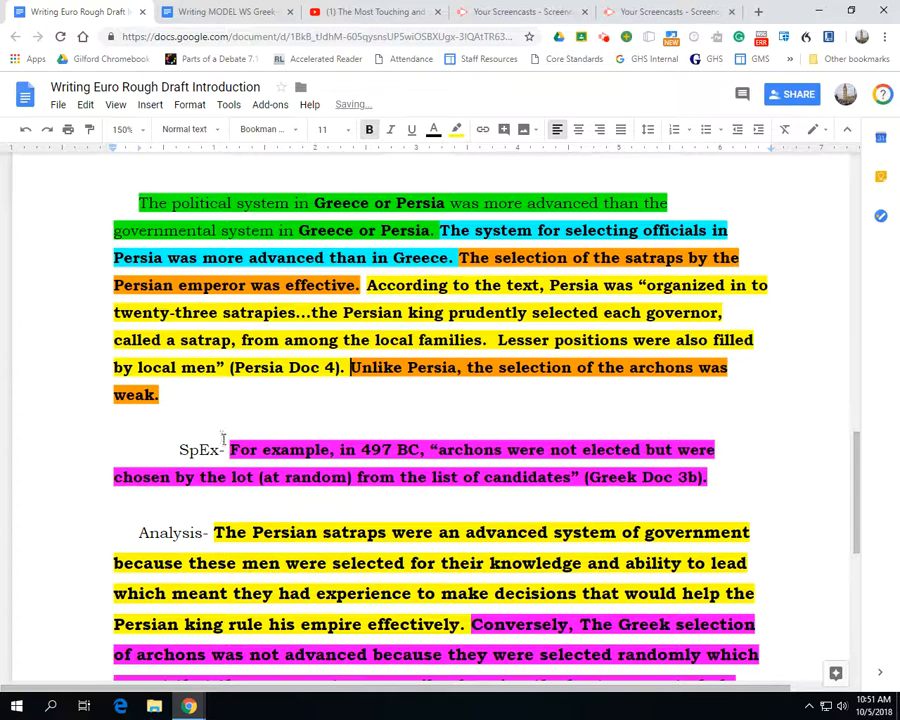
Remove the "SpEx-" label and join the pink "For example, in 497 BC" quotation to the end of the body paragraph
{"action": "left_click_drag", "start_coordinate": [228, 449], "coordinate": [80, 446]}
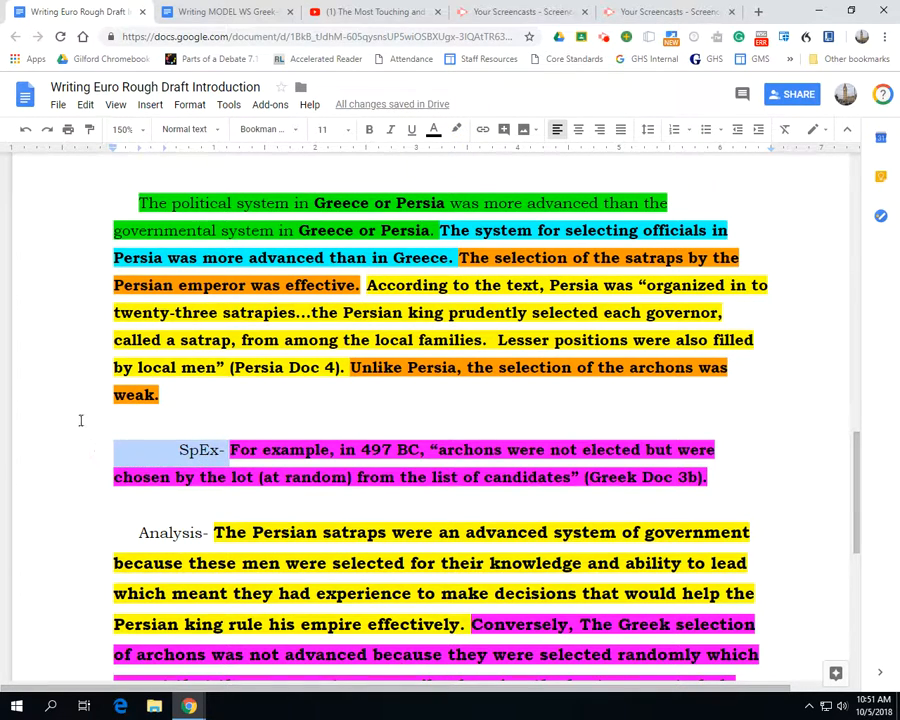
{"action": "key", "text": "BackSpace"}
{"action": "key", "text": "BackSpace"}
{"action": "key", "text": "BackSpace"}
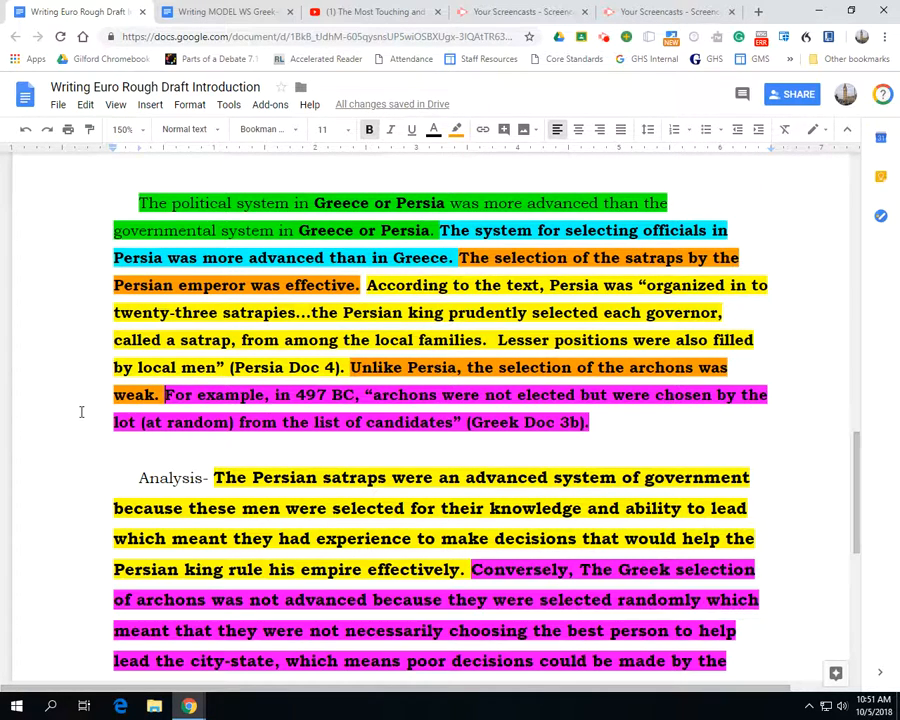
Remove the "Analysis-" label and join the analysis sentences about the Persian satraps and Greek archons to the paragraph
{"action": "double_click", "coordinate": [160, 477]}
{"action": "key", "text": "BackSpace"}
{"action": "key", "text": "BackSpace"}
{"action": "key", "text": "BackSpace"}
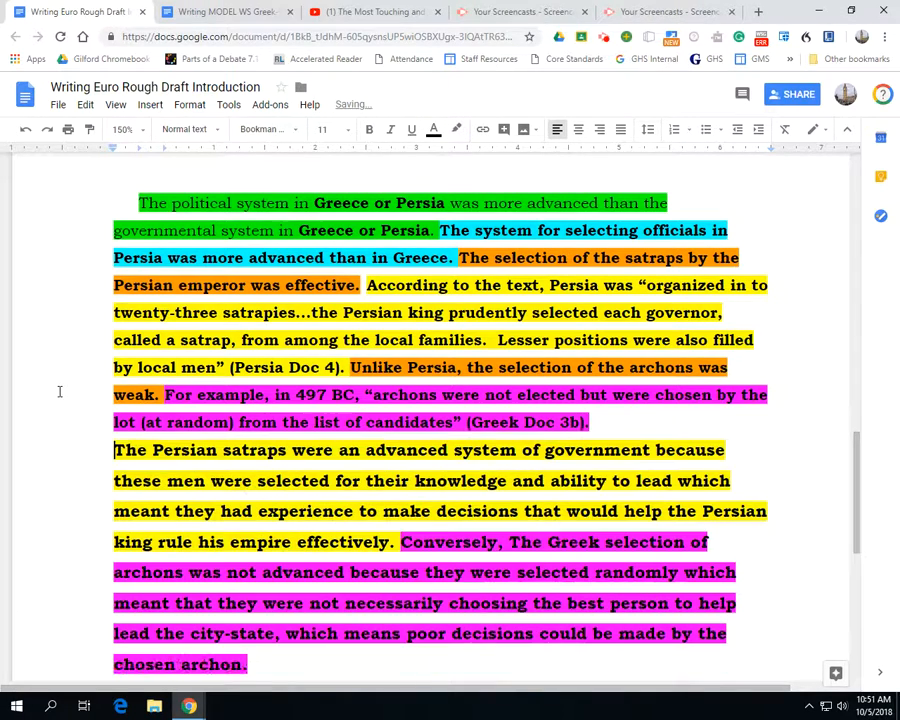
{"action": "key", "text": "BackSpace"}
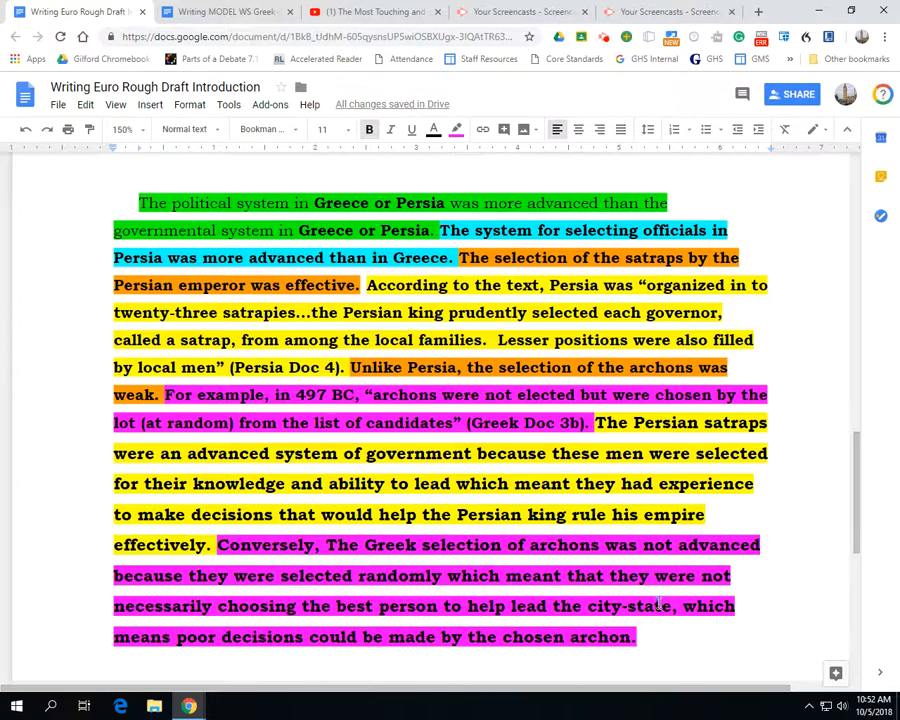
Format the whole color-coded body paragraph in 12-point Times New Roman
{"action": "left_click", "coordinate": [653, 638]}
{"action": "left_click_drag", "start_coordinate": [653, 638], "coordinate": [114, 200]}
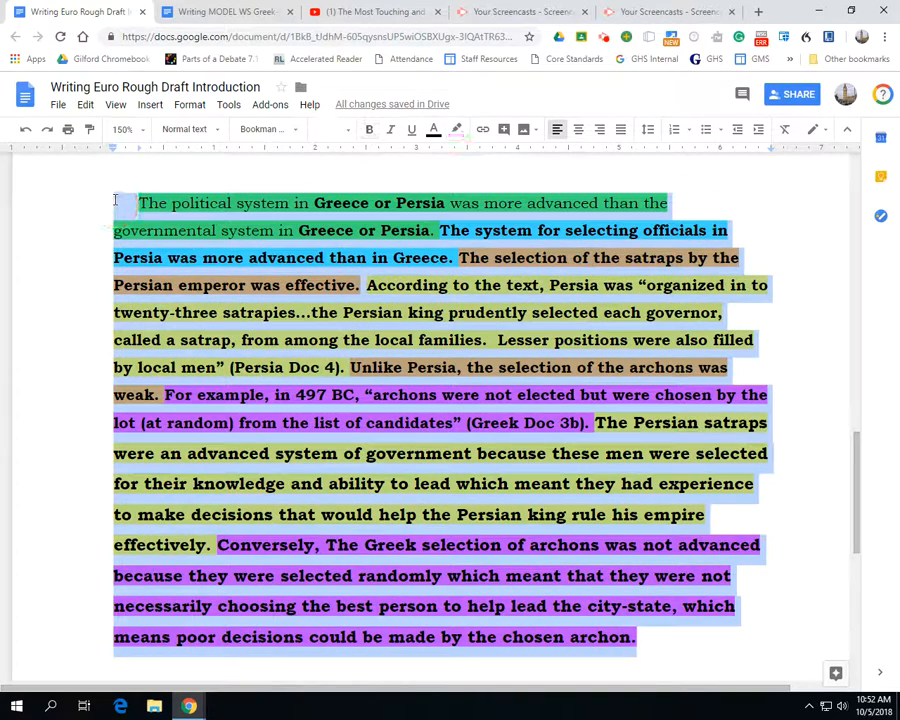
{"action": "left_click", "coordinate": [322, 129]}
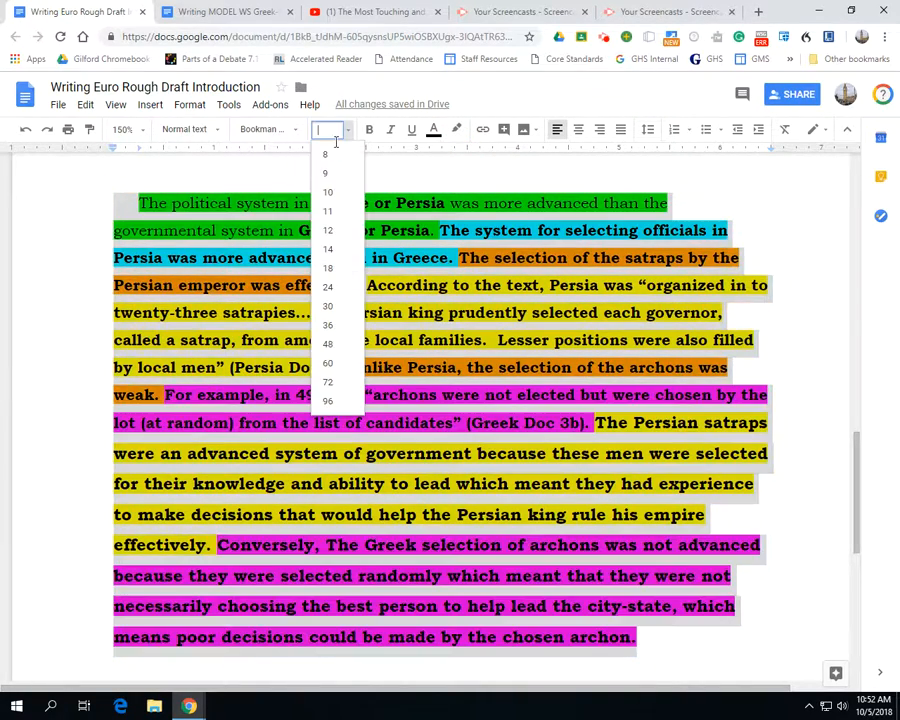
{"action": "left_click", "coordinate": [330, 230]}
{"action": "left_click", "coordinate": [262, 130]}
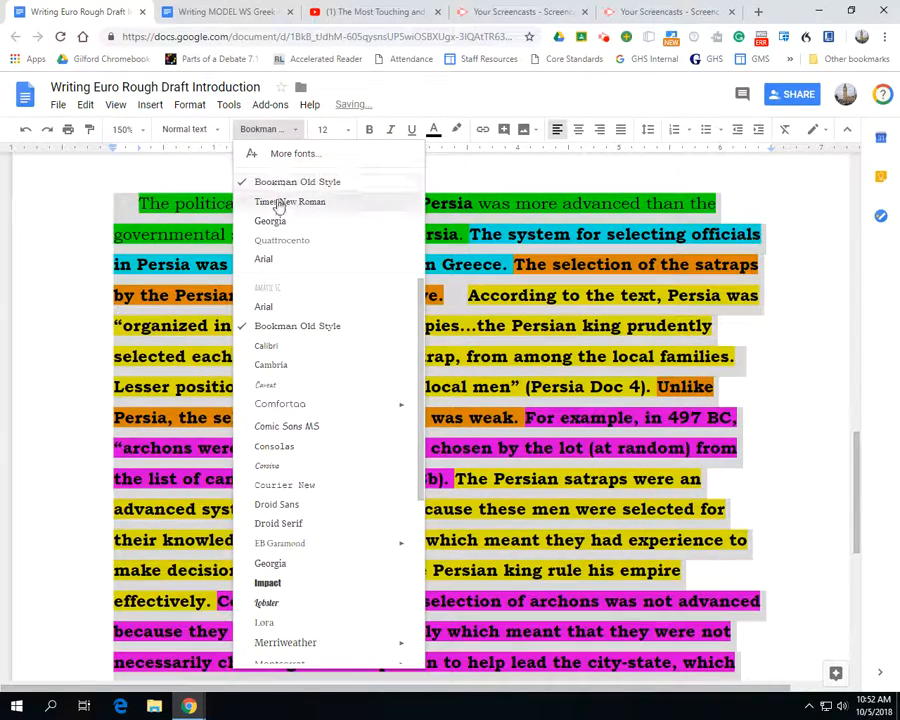
{"action": "left_click", "coordinate": [281, 202]}
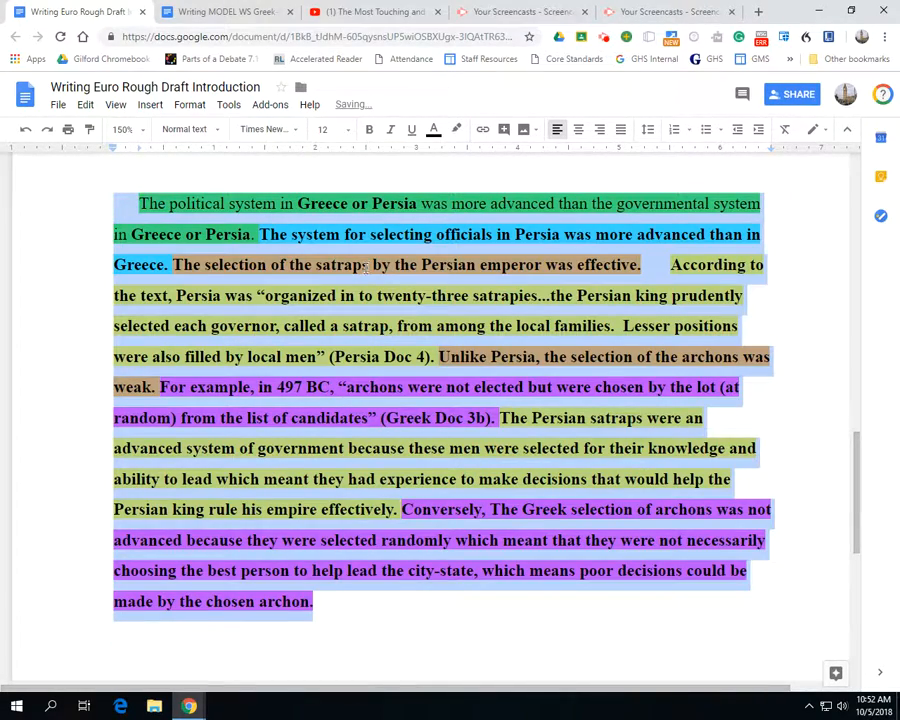
Set the body paragraph's line spacing to double
{"action": "left_click", "coordinate": [648, 129]}
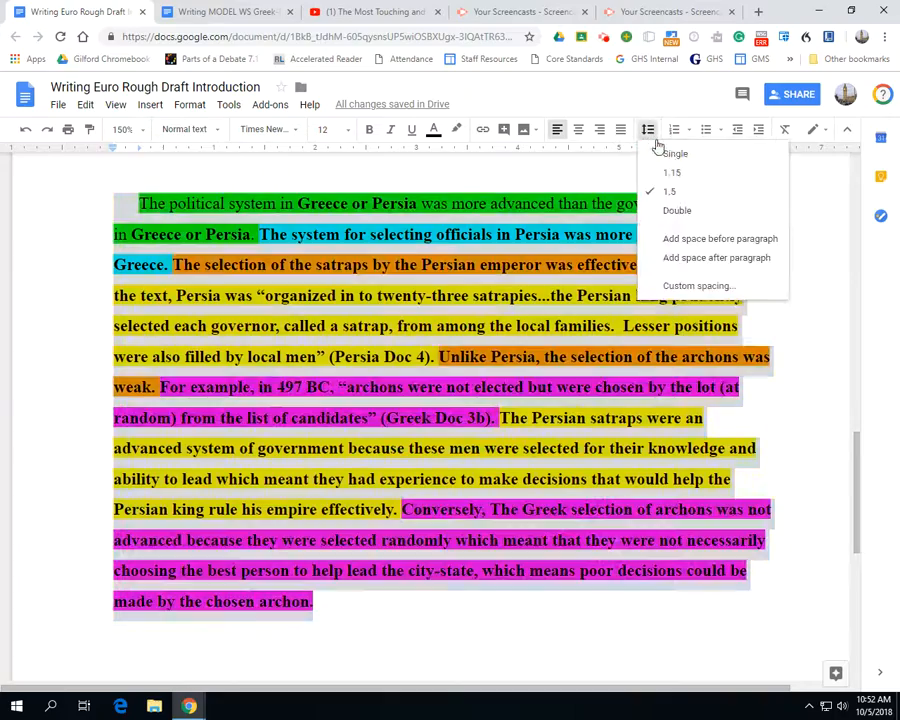
{"action": "left_click", "coordinate": [677, 209]}
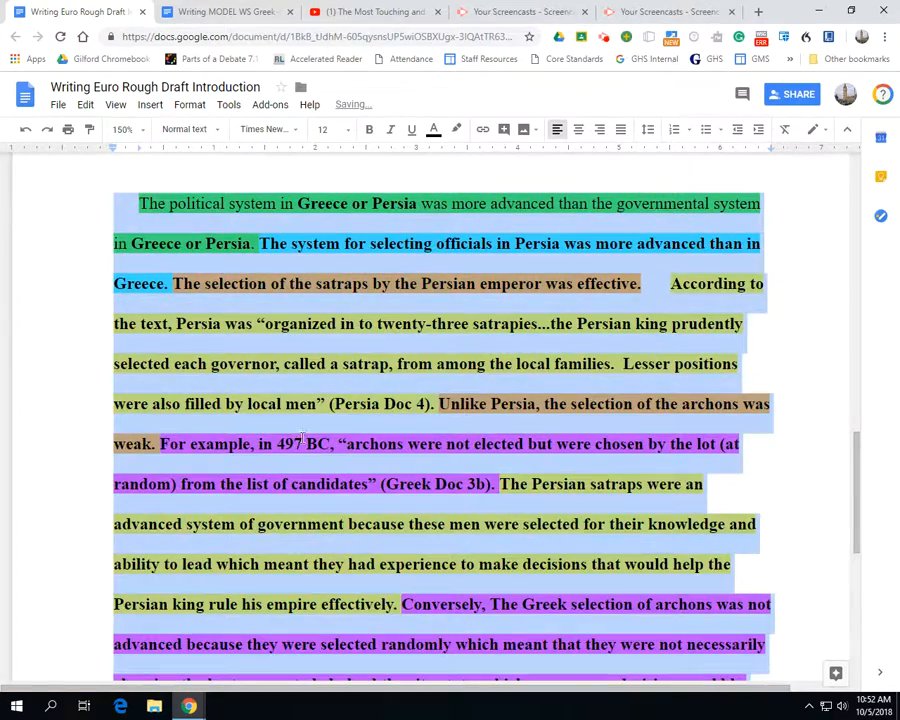
{"action": "scroll", "coordinate": [392, 420], "scroll_direction": "down", "scroll_amount": 5}
{"action": "scroll", "coordinate": [313, 426], "scroll_direction": "up", "scroll_amount": 5}
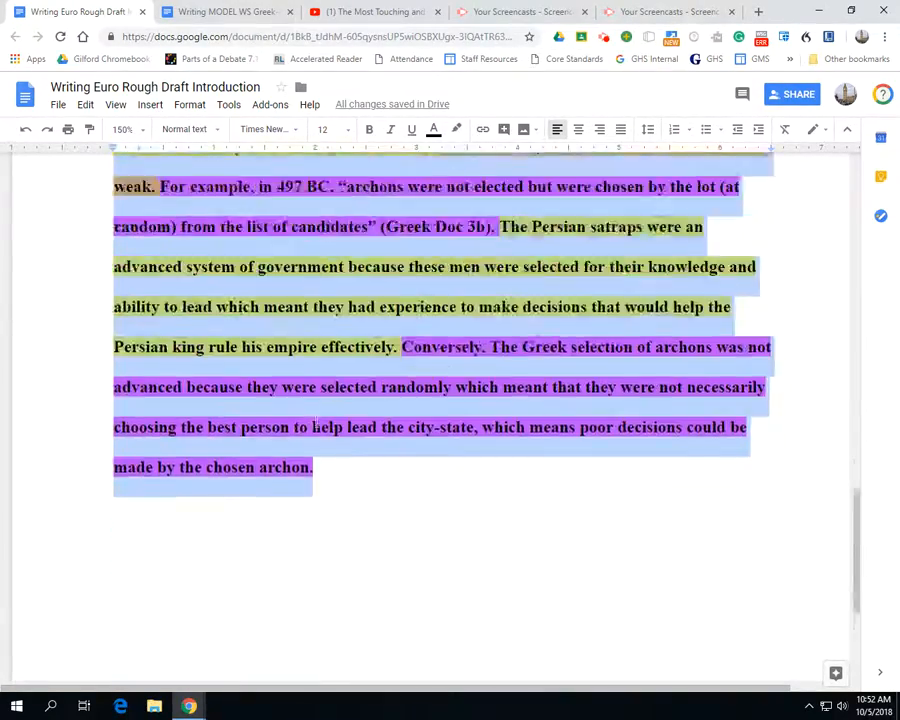
{"action": "scroll", "coordinate": [323, 408], "scroll_direction": "down", "scroll_amount": 3}
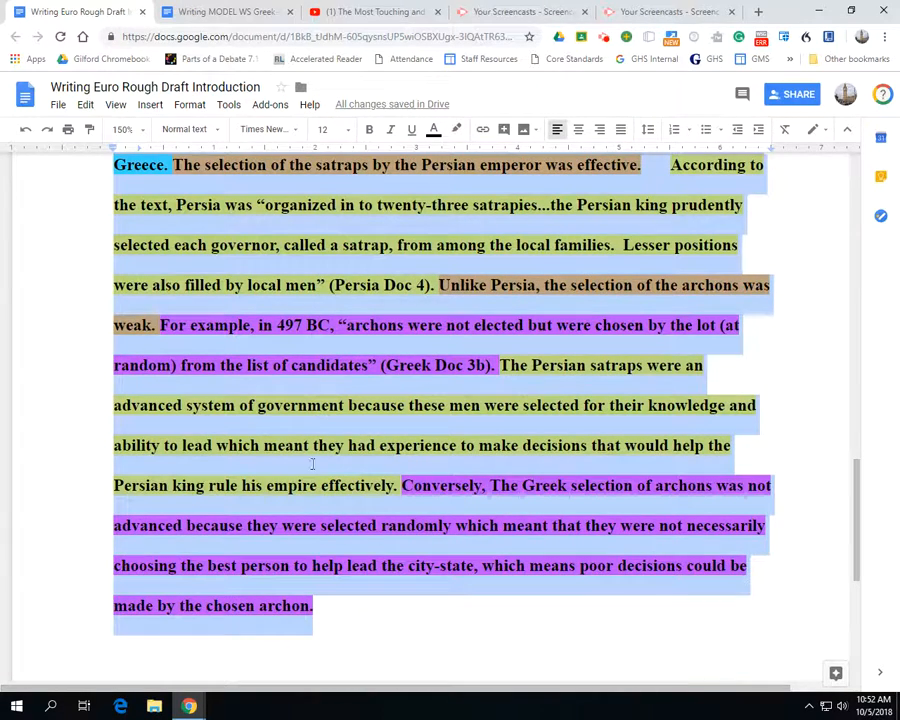
{"action": "left_click", "coordinate": [336, 606]}
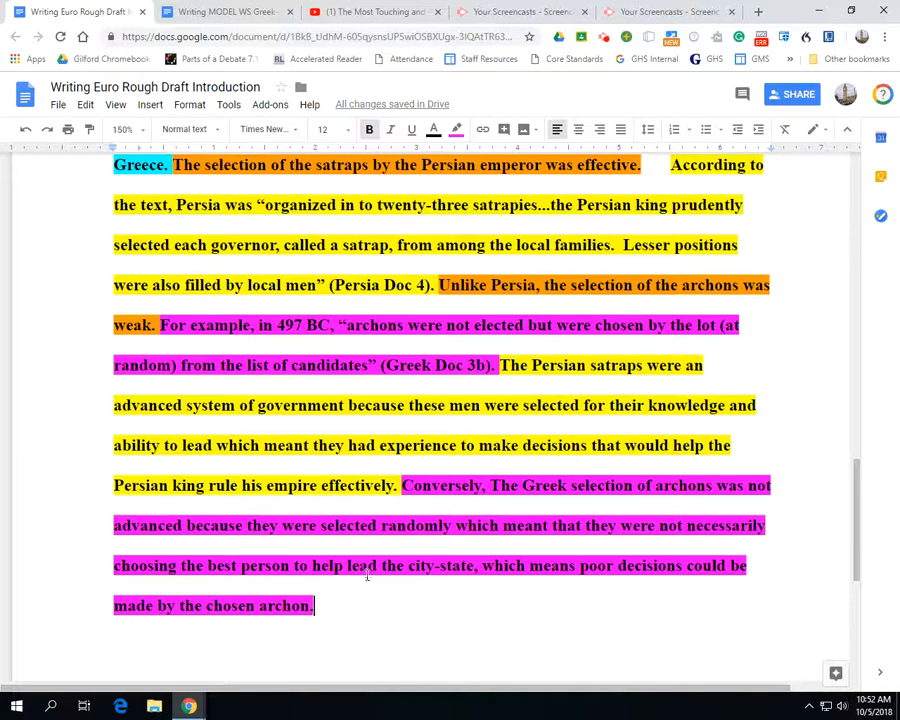
{"action": "type", "text": "."}
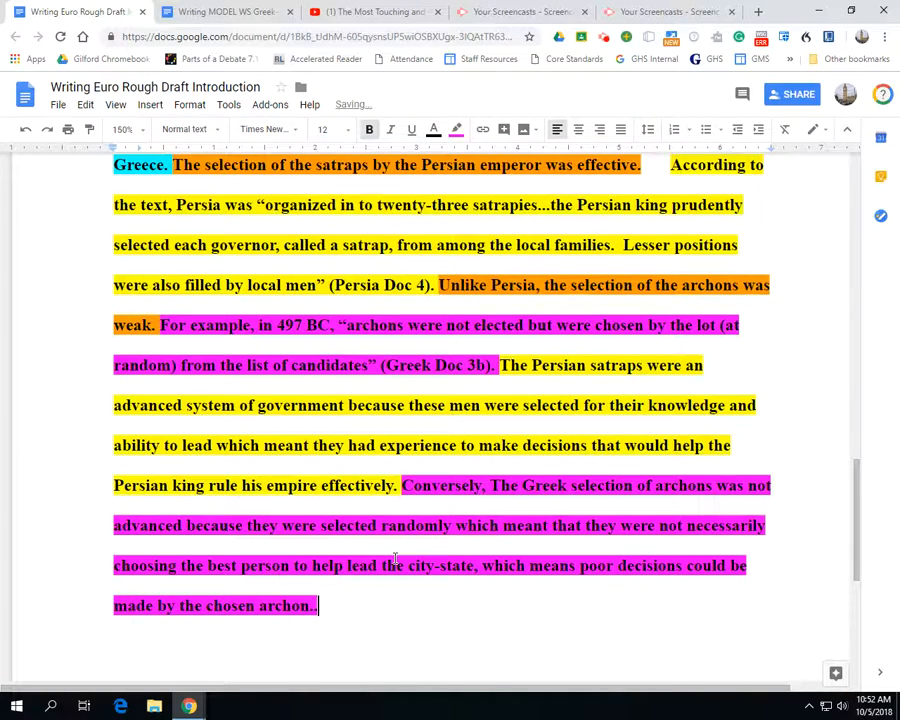
{"action": "key", "text": "BackSpace"}
{"action": "key", "text": "Return"}
{"action": "key", "text": "Tab"}
{"action": "left_click", "coordinate": [340, 606]}
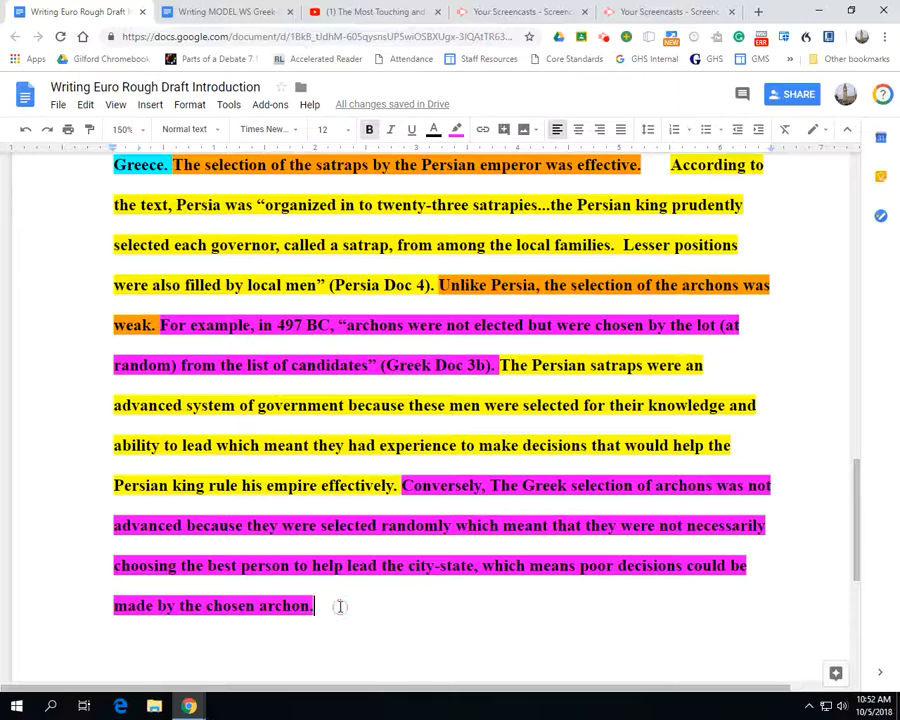
Add the transition "The selection of officials was more advanced in Persia, but so was" after the last sentence of the body paragraph
{"action": "scroll", "coordinate": [340, 590], "scroll_direction": "up", "scroll_amount": 3}
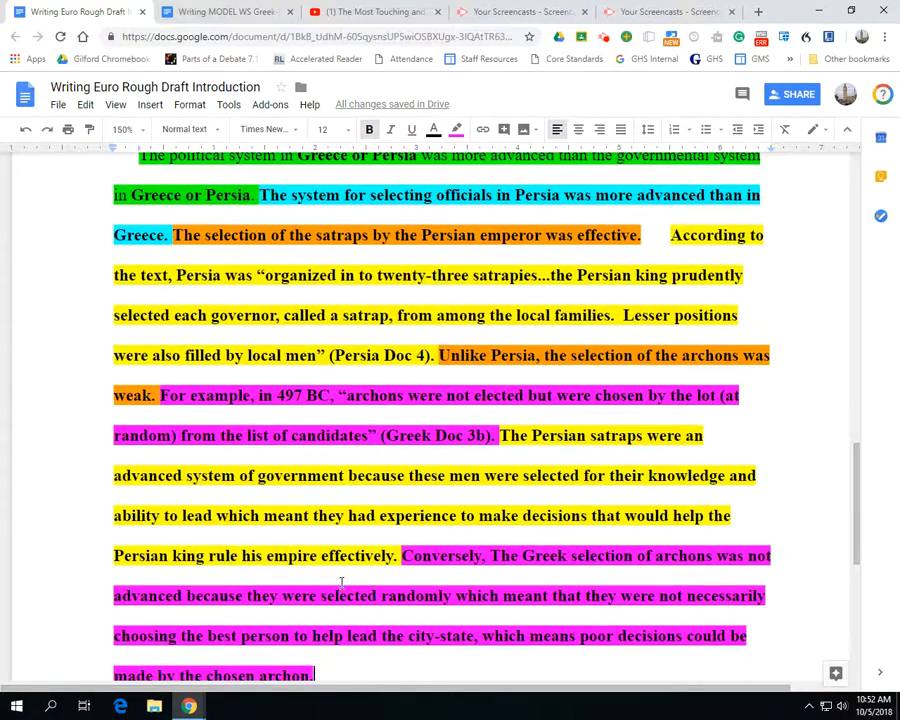
{"action": "scroll", "coordinate": [348, 576], "scroll_direction": "down", "scroll_amount": 3}
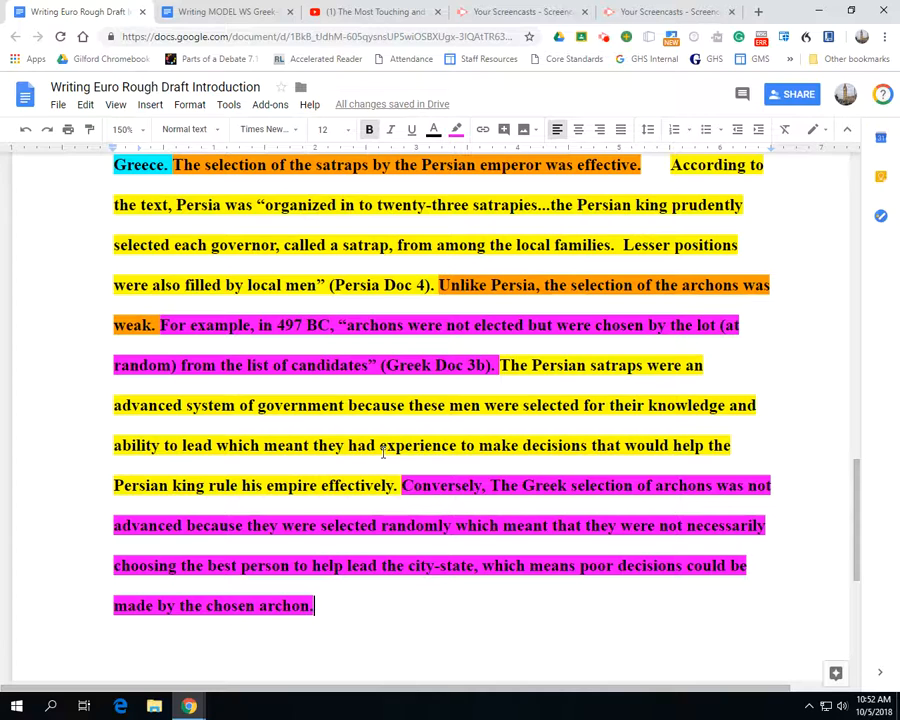
{"action": "type", "text": "Th"}
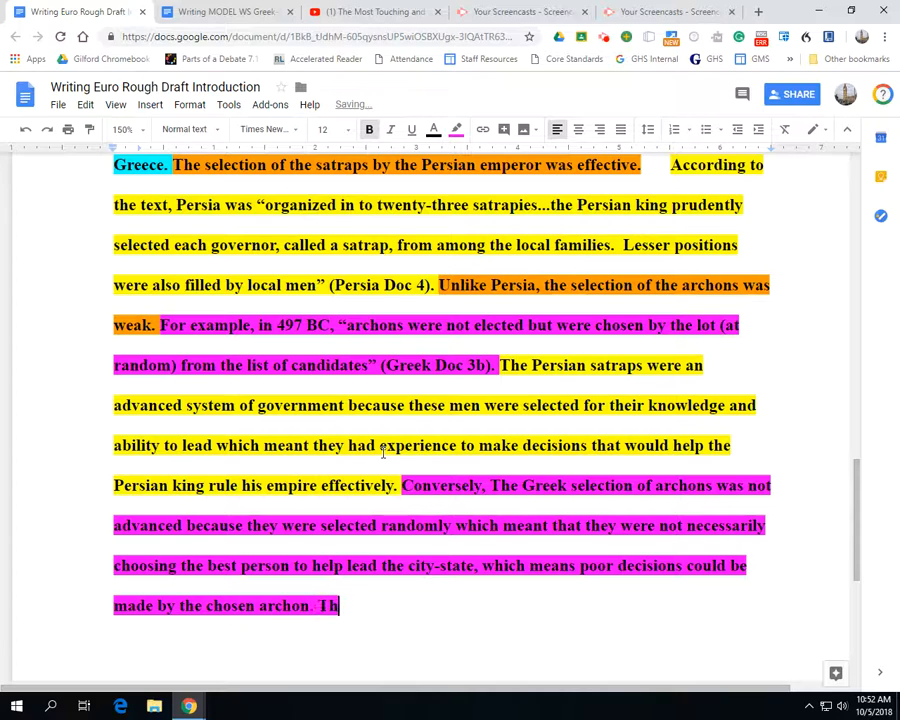
{"action": "type", "text": "e selection "}
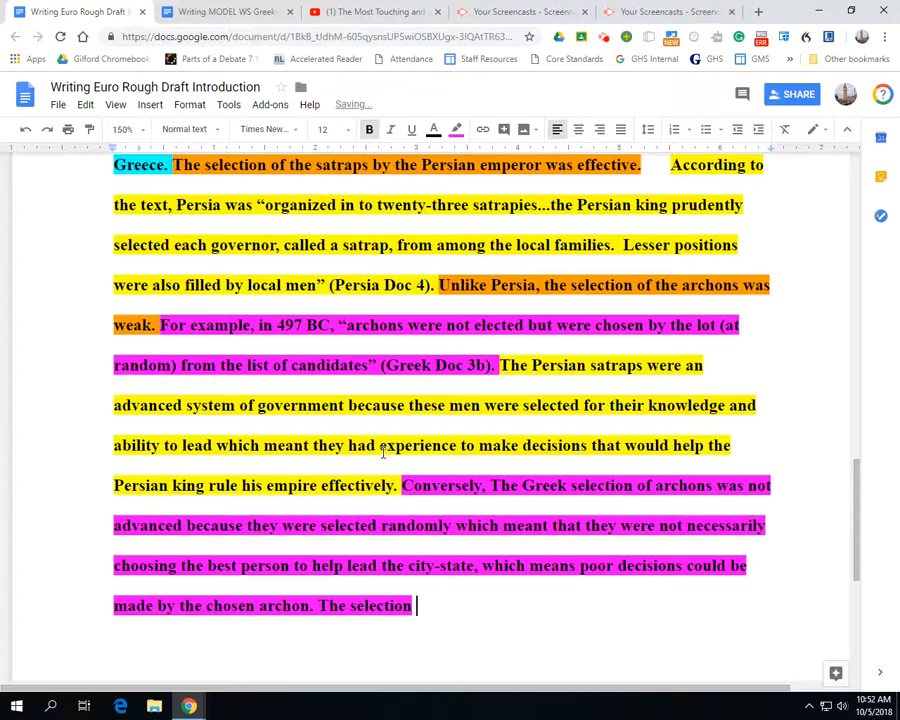
{"action": "type", "text": "of off"}
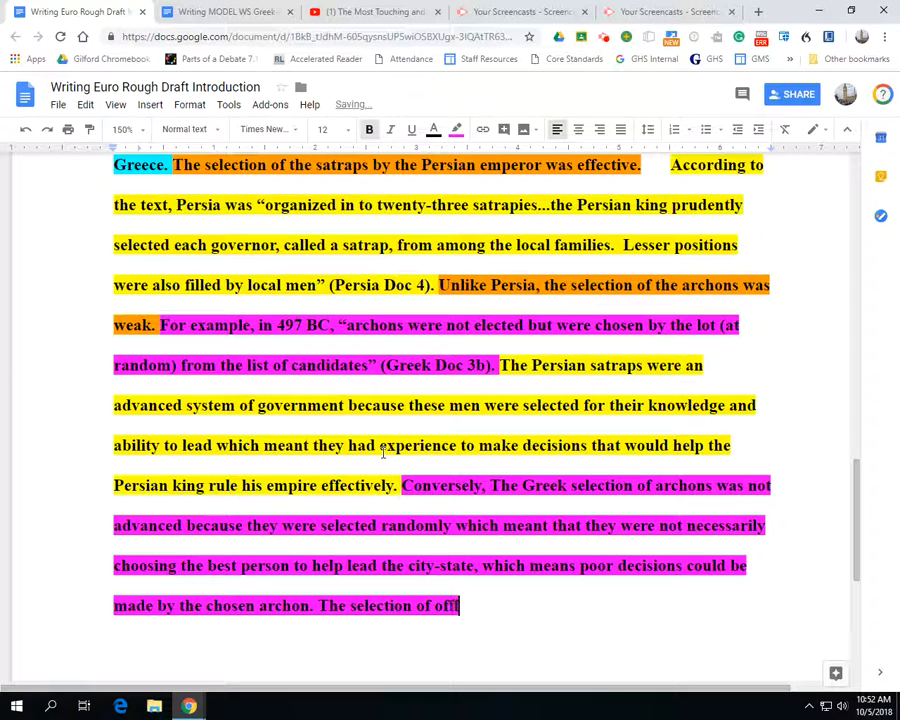
{"action": "type", "text": "icials was a"}
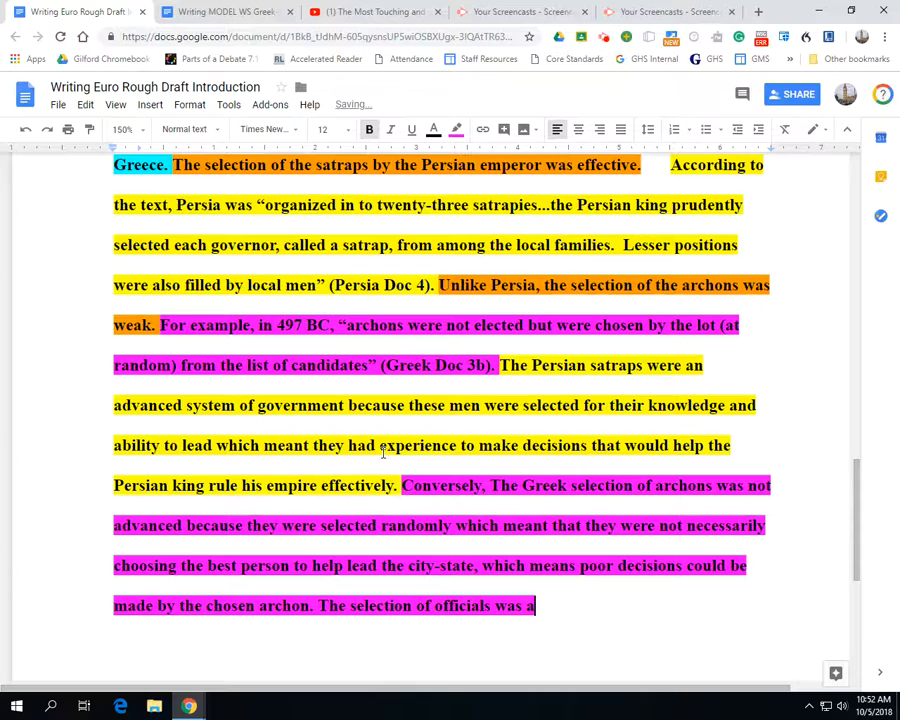
{"action": "key", "text": "BackSpace"}
{"action": "type", "text": "more advance"}
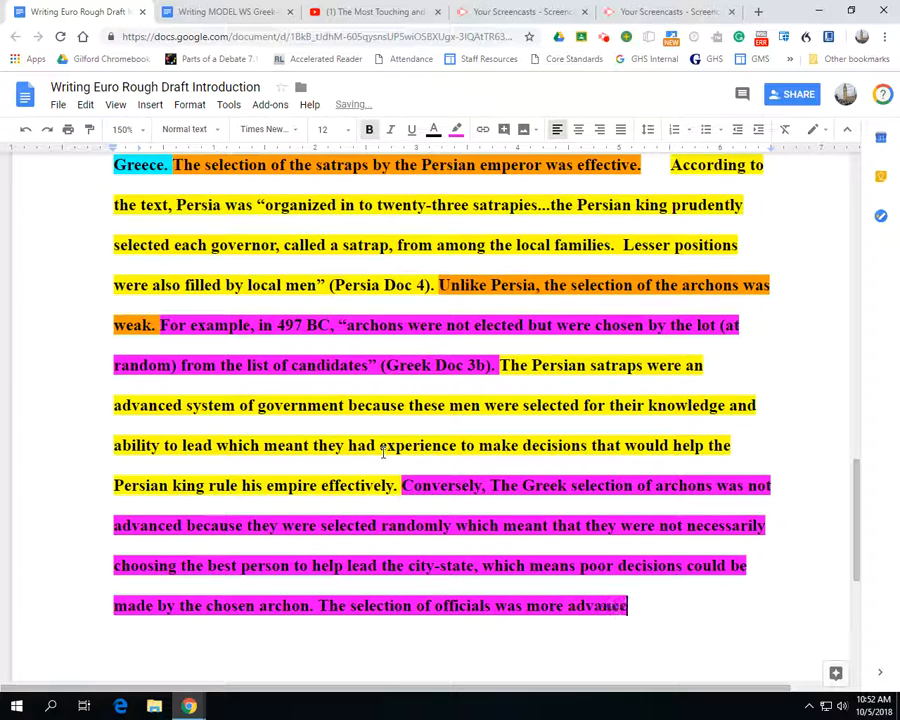
{"action": "type", "text": "d in Per"}
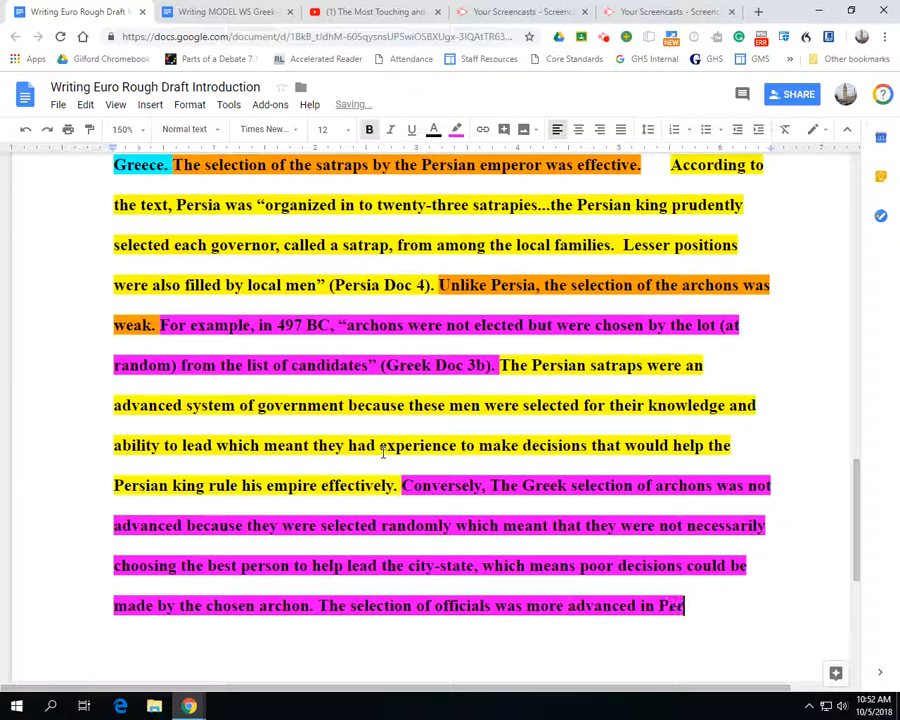
{"action": "type", "text": "sis,"}
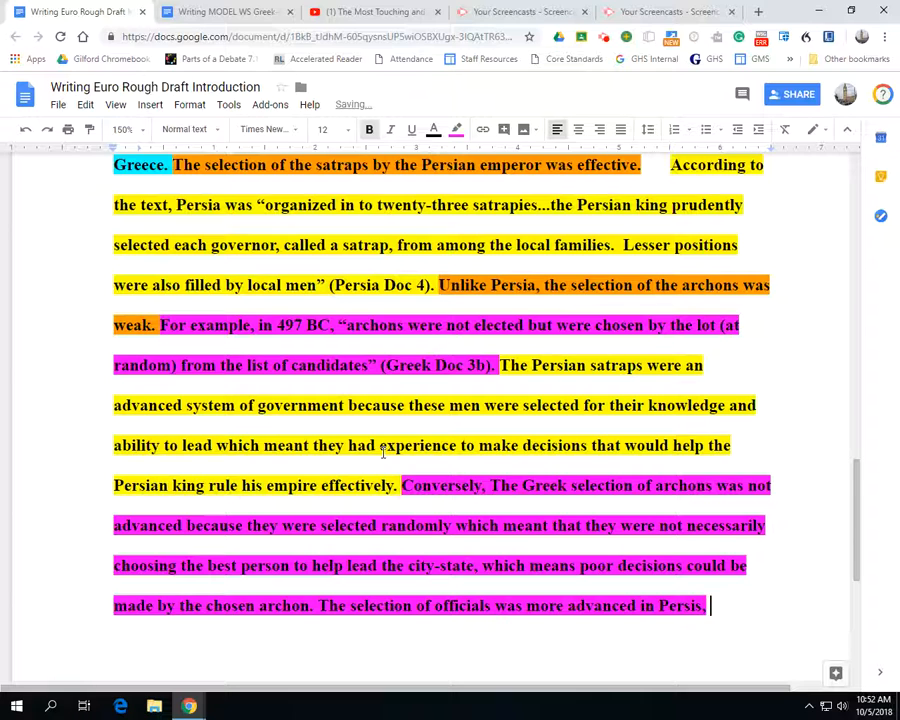
{"action": "key", "text": "BackSpace"}
{"action": "key", "text": "BackSpace"}
{"action": "key", "text": "BackSpace"}
{"action": "type", "text": "a, but wo"}
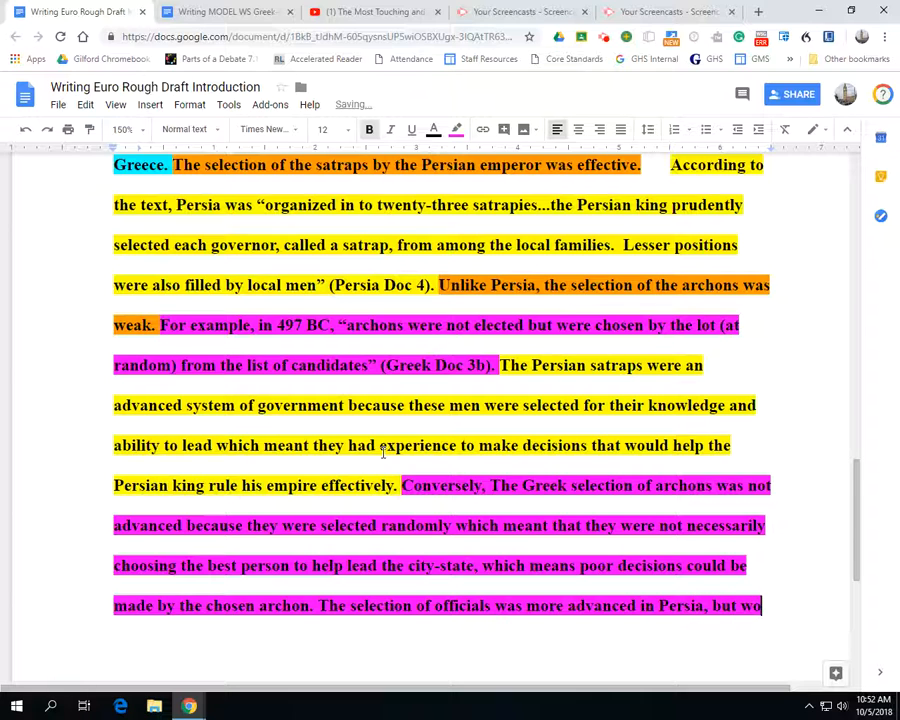
{"action": "key", "text": "BackSpace"}
{"action": "key", "text": "BackSpace"}
{"action": "type", "text": "so was"}
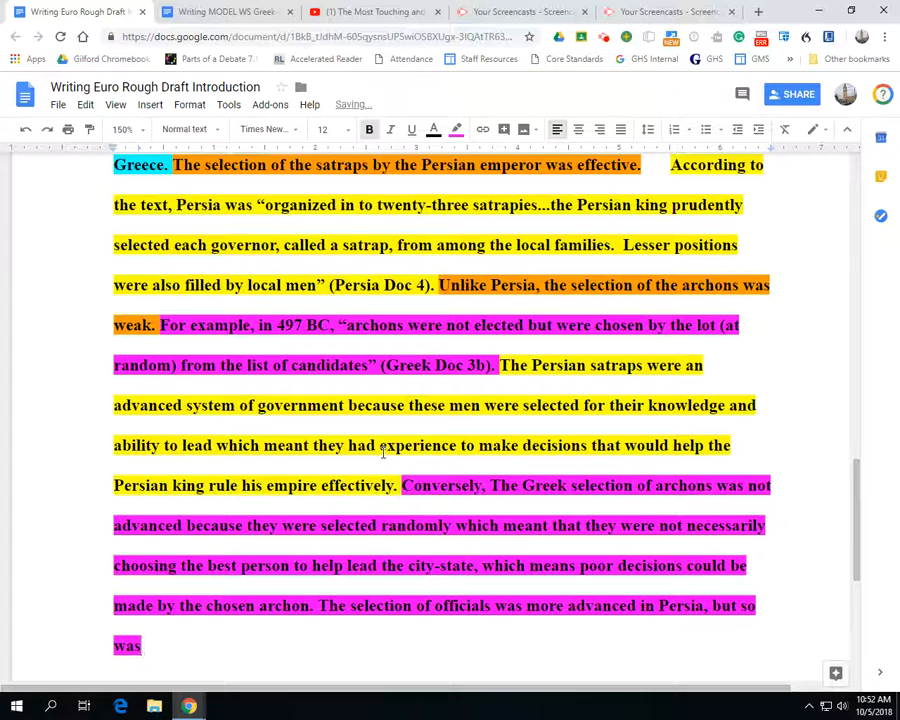
{"action": "type", "text": " ------------"}
{"action": "key", "text": "BackSpace"}
{"action": "key", "text": "BackSpace"}
{"action": "key", "text": "BackSpace"}
{"action": "key", "text": "BackSpace"}
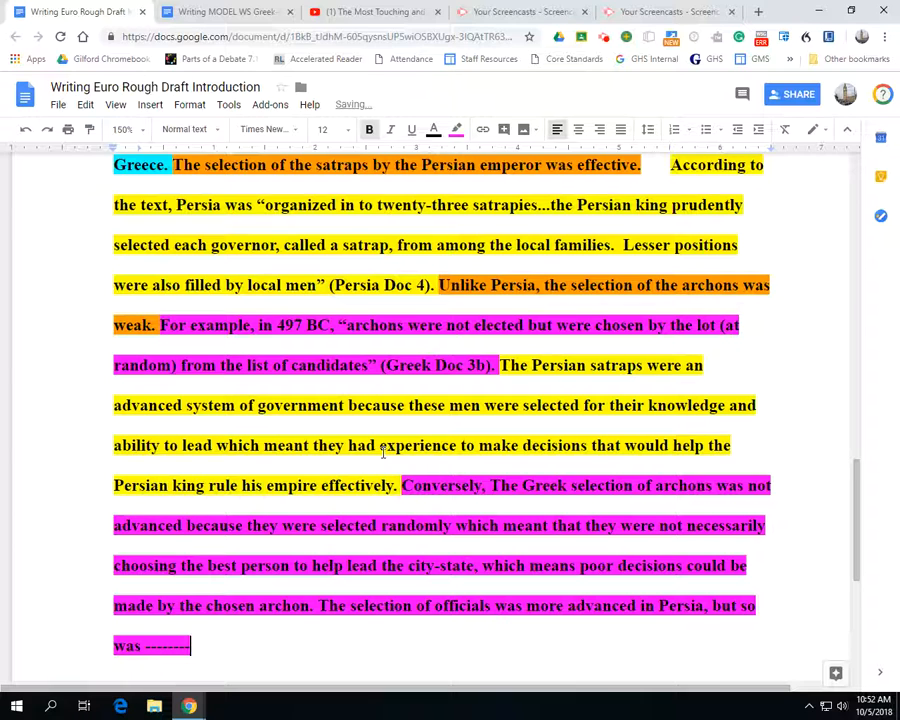
{"action": "key", "text": "BackSpace"}
{"action": "key", "text": "BackSpace"}
{"action": "key", "text": "BackSpace"}
{"action": "key", "text": "BackSpace"}
{"action": "key", "text": "BackSpace"}
{"action": "key", "text": "BackSpace"}
{"action": "key", "text": "BackSpace"}
{"action": "key", "text": "BackSpace"}
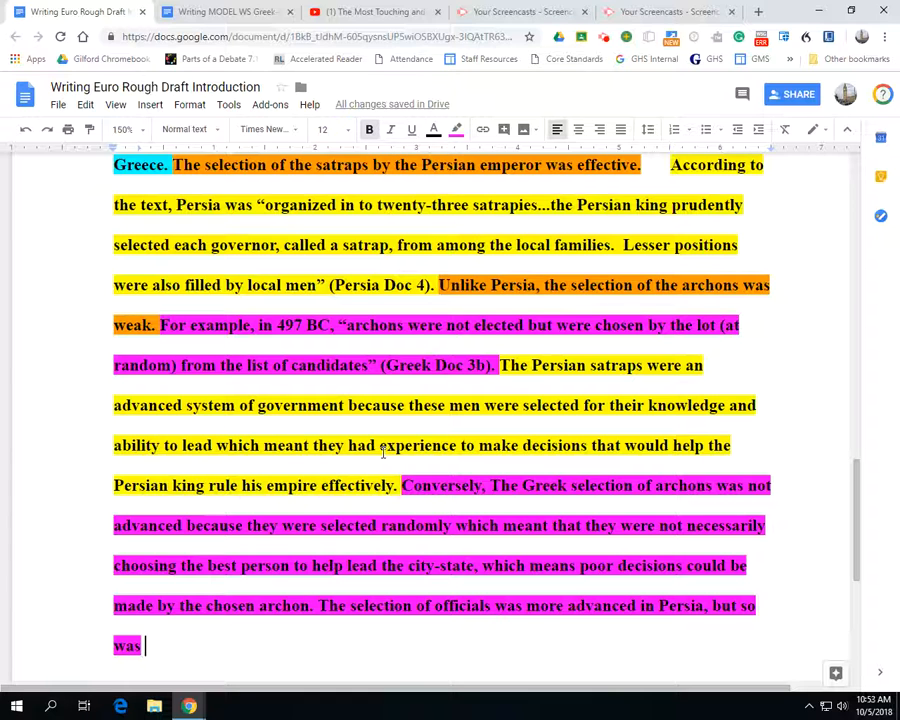
Select the unfinished transition sentence to point it out, and add a line break after it
{"action": "left_click_drag", "start_coordinate": [144, 645], "coordinate": [320, 606]}
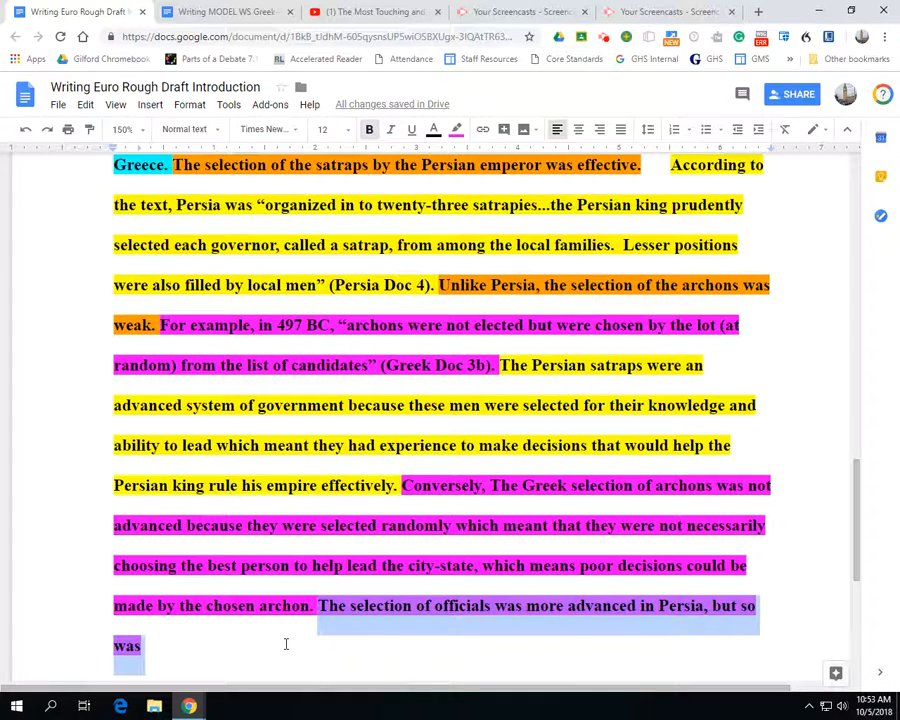
{"action": "scroll", "coordinate": [285, 644], "scroll_direction": "up", "scroll_amount": 2}
{"action": "scroll", "coordinate": [284, 642], "scroll_direction": "down", "scroll_amount": 3}
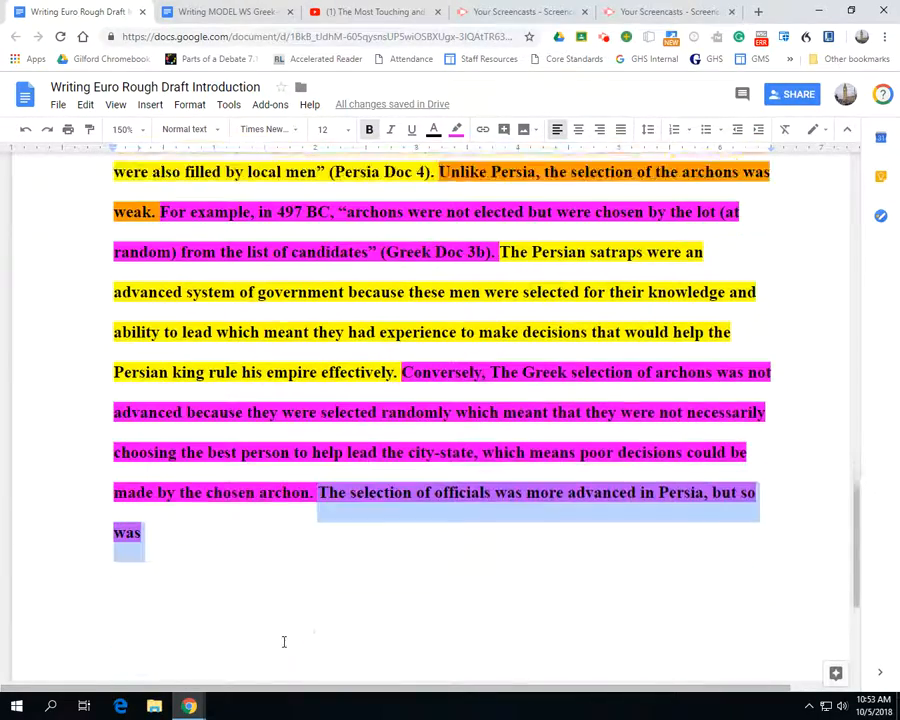
{"action": "scroll", "coordinate": [284, 642], "scroll_direction": "down", "scroll_amount": 1}
{"action": "left_click", "coordinate": [152, 513]}
{"action": "key", "text": "Return"}
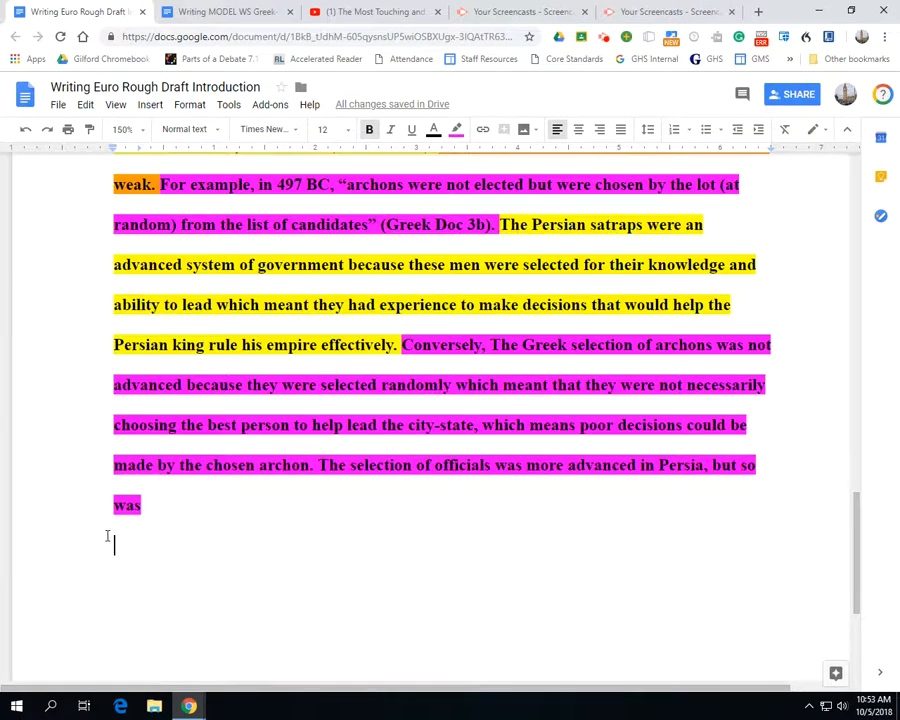
Replace the indent before the green topic sentence with a single tab
{"action": "scroll", "coordinate": [136, 283], "scroll_direction": "up", "scroll_amount": 4}
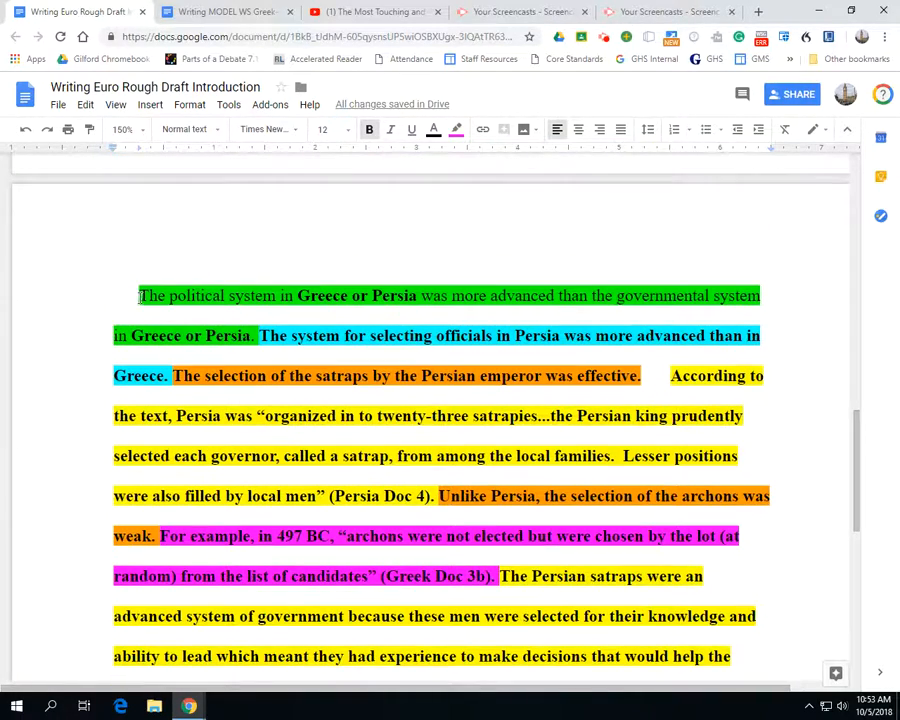
{"action": "left_click", "coordinate": [139, 295]}
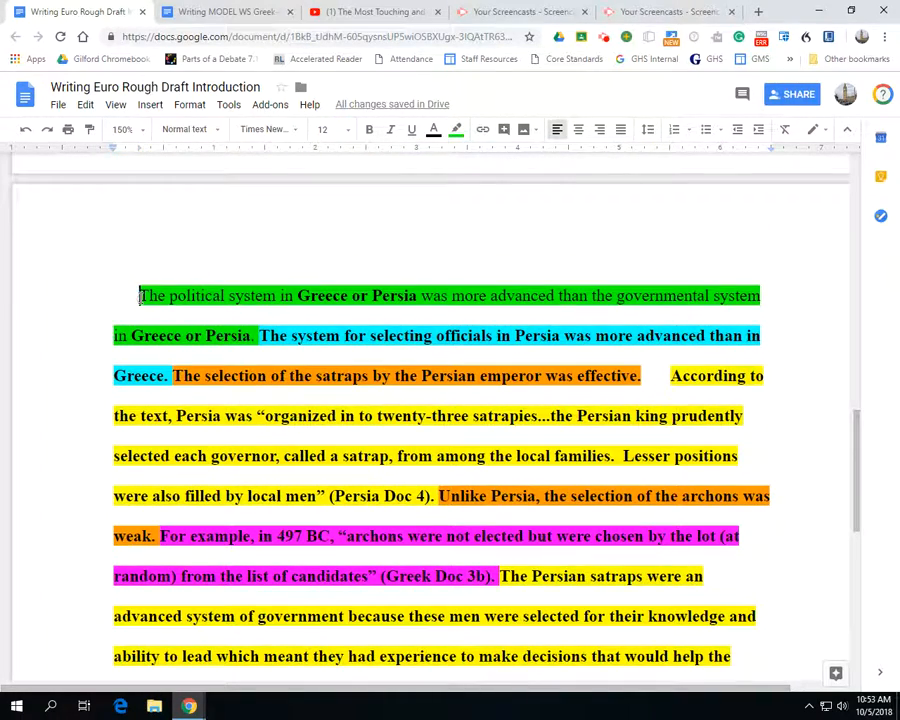
{"action": "key", "text": "BackSpace"}
{"action": "key", "text": "Tab"}
Start a new paragraph below the words "but so was" for the next body paragraph
{"action": "scroll", "coordinate": [187, 357], "scroll_direction": "down", "scroll_amount": 3}
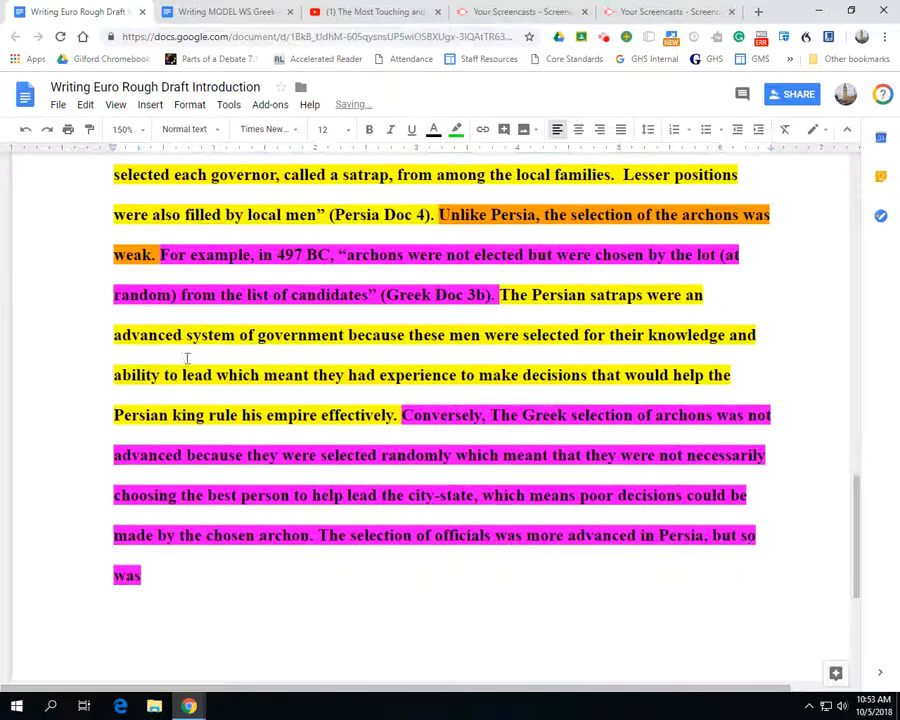
{"action": "left_click", "coordinate": [129, 603]}
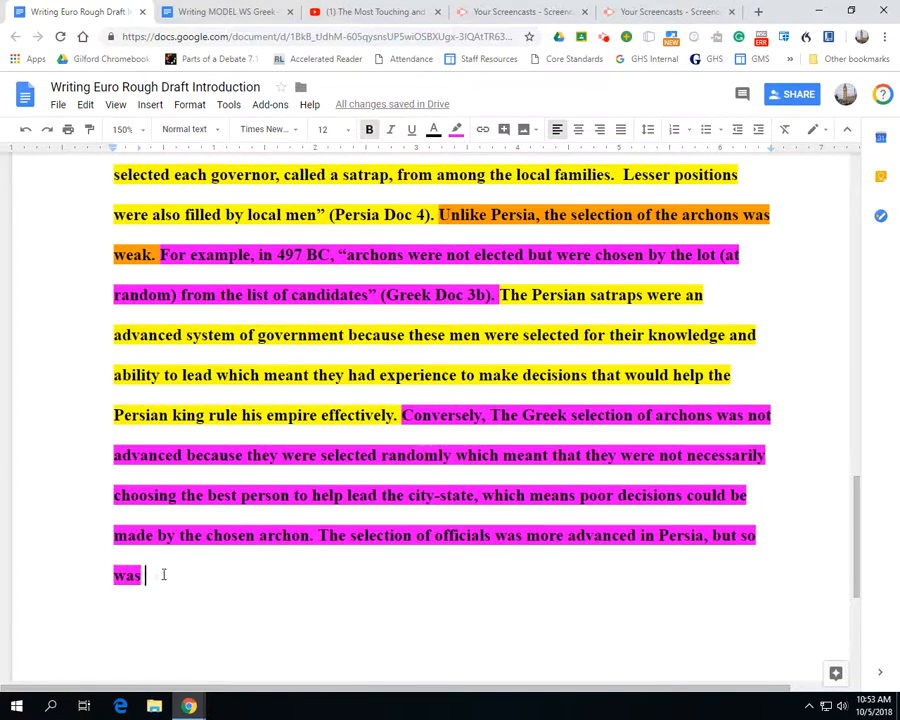
{"action": "key", "text": "Return"}
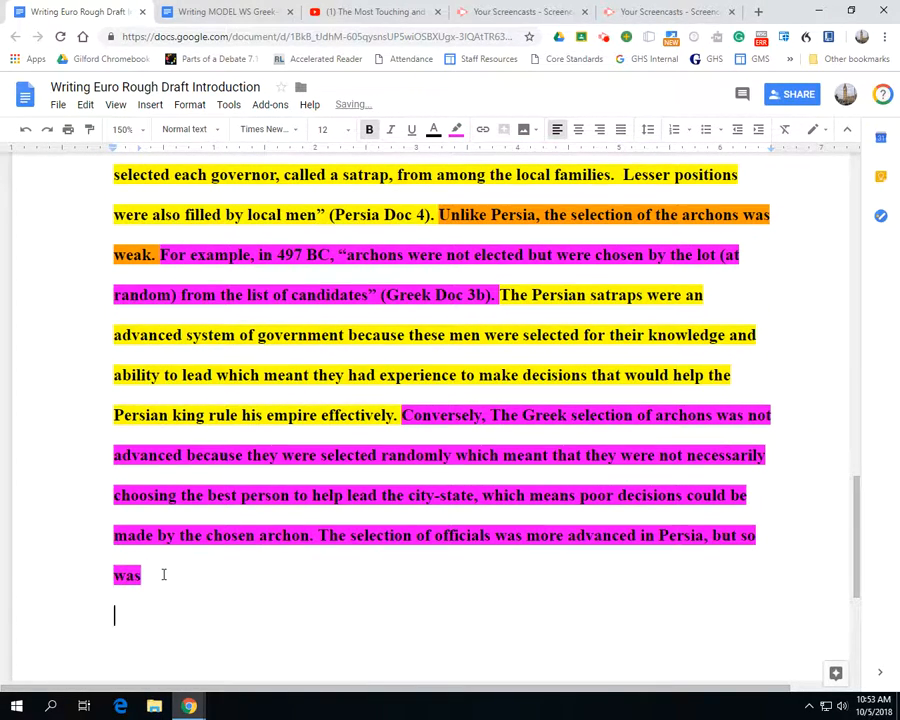
Remove the extra gap before "According to the text" so one space follows the orange sentence about the satraps
{"action": "scroll", "coordinate": [163, 575], "scroll_direction": "up", "scroll_amount": 2}
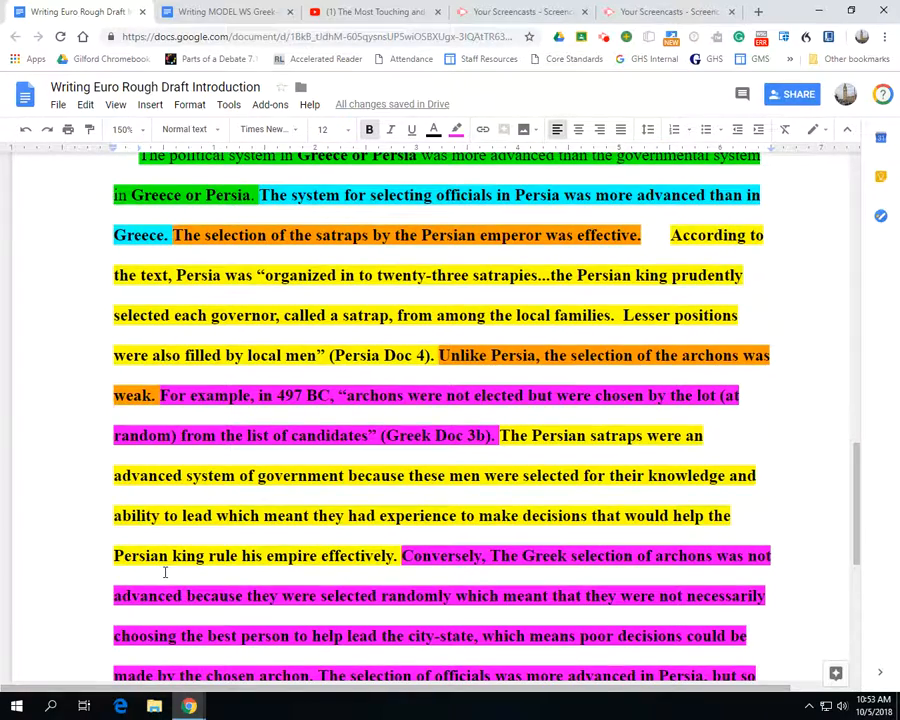
{"action": "scroll", "coordinate": [166, 565], "scroll_direction": "up", "scroll_amount": 1}
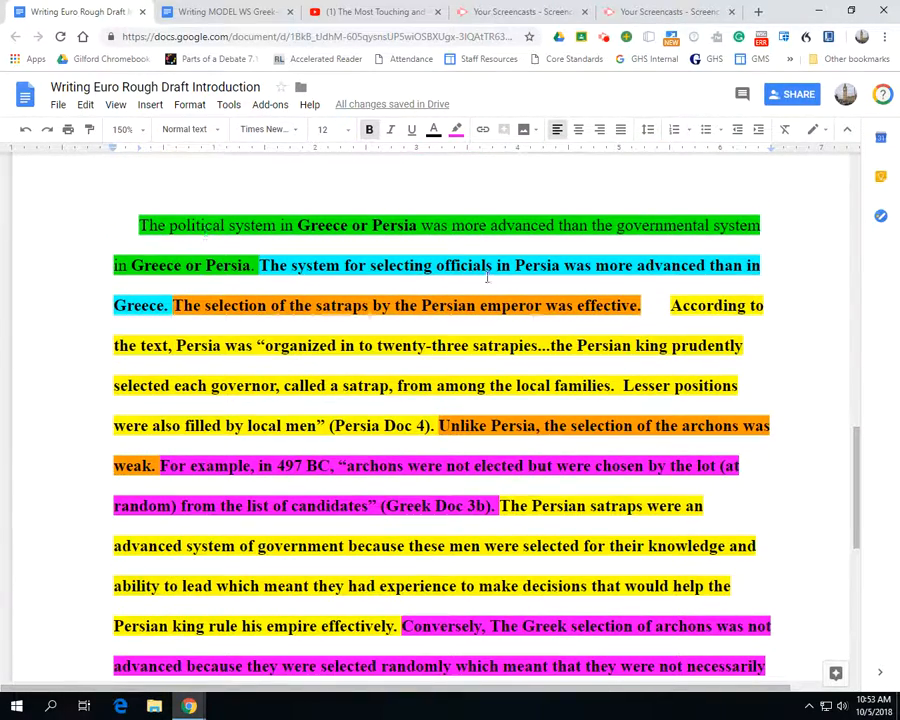
{"action": "left_click", "coordinate": [670, 304]}
{"action": "key", "text": "BackSpace"}
{"action": "key", "text": "BackSpace"}
{"action": "key", "text": "BackSpace"}
{"action": "key", "text": "BackSpace"}
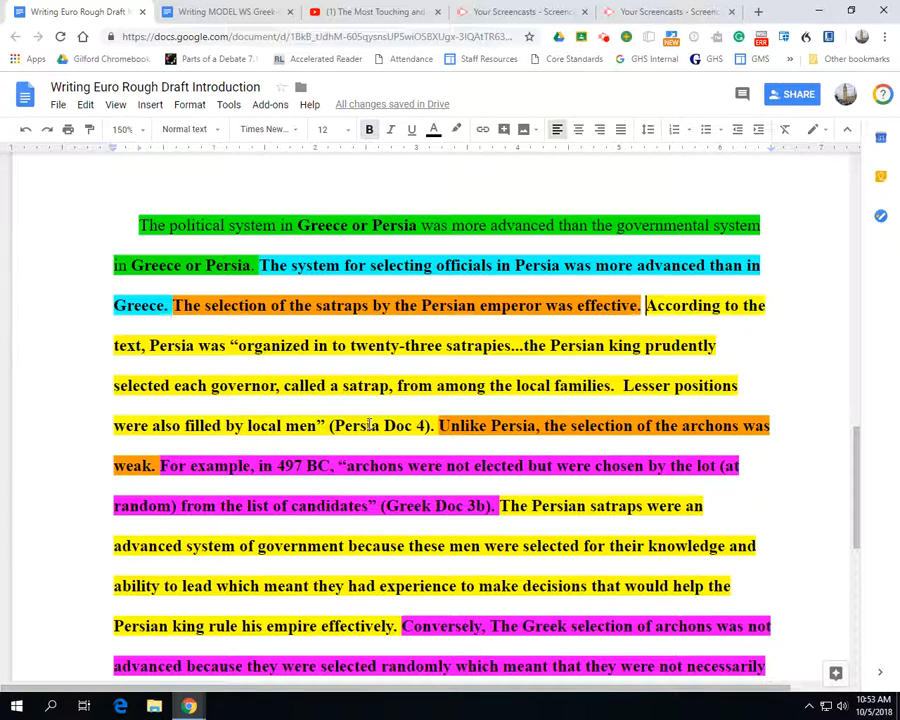
Remove the highlight colors from the whole body paragraph, from "The political system" to "but so was"
{"action": "left_click_drag", "start_coordinate": [556, 267], "coordinate": [510, 263]}
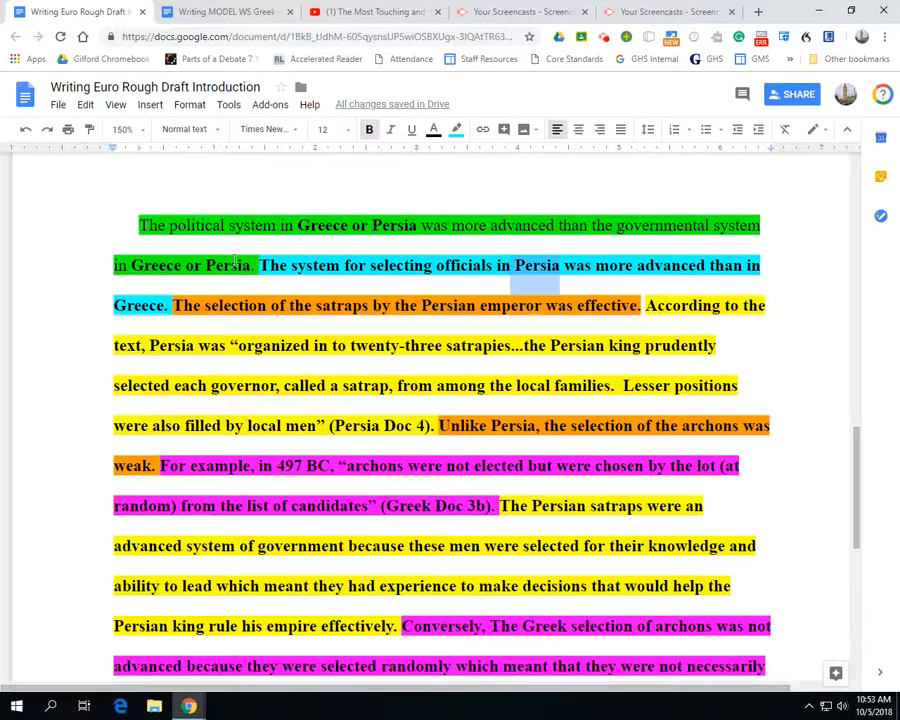
{"action": "left_click_drag", "start_coordinate": [137, 224], "coordinate": [125, 487]}
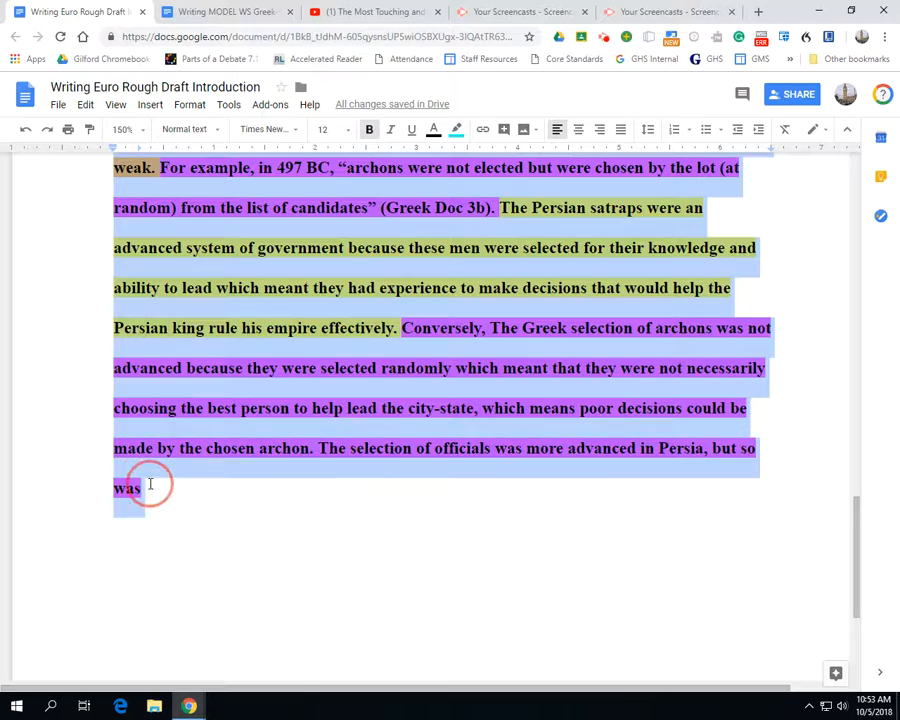
{"action": "left_click", "coordinate": [456, 130]}
{"action": "left_click", "coordinate": [462, 155]}
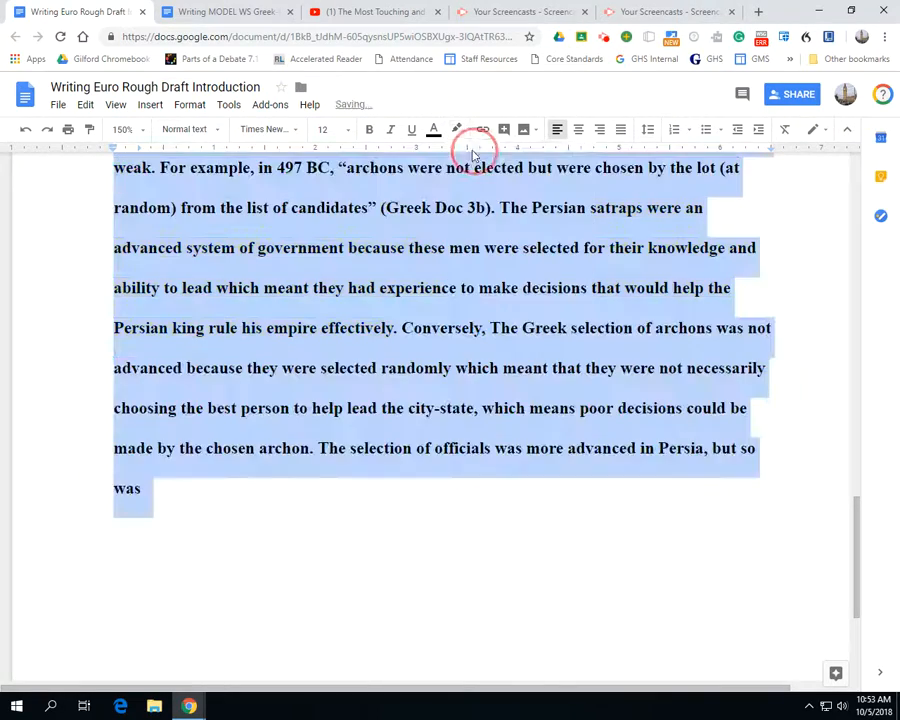
{"action": "scroll", "coordinate": [366, 486], "scroll_direction": "up", "scroll_amount": 3}
{"action": "left_click", "coordinate": [391, 288]}
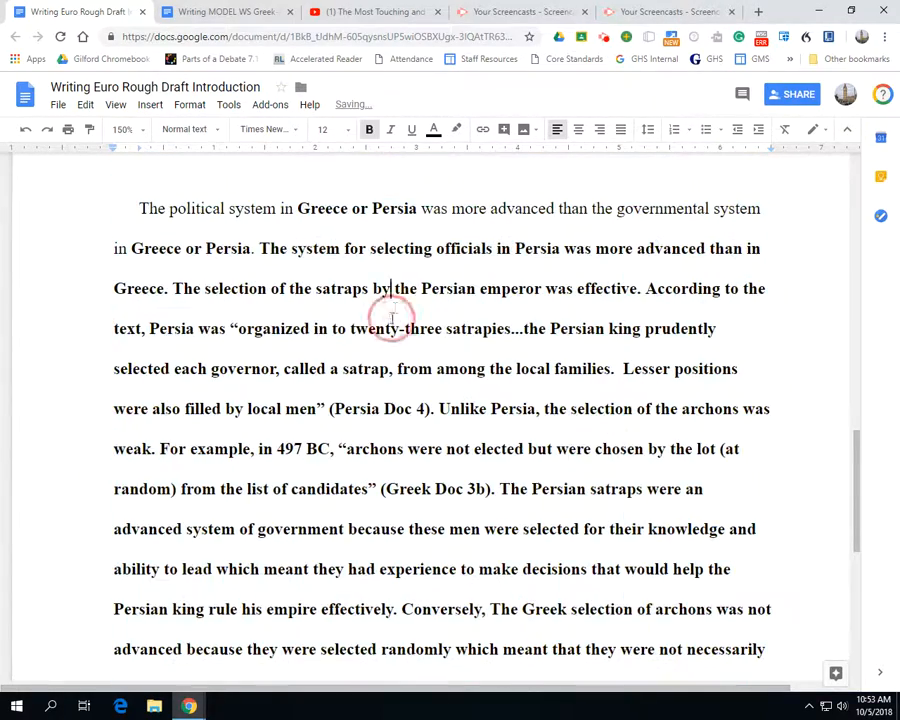
Point out the quote lead-in "According to the text", the citation "(Persia Doc 4)" and the transition "Unlike Persia" by selecting each
{"action": "left_click_drag", "start_coordinate": [647, 288], "coordinate": [231, 329]}
{"action": "left_click_drag", "start_coordinate": [327, 409], "coordinate": [426, 410]}
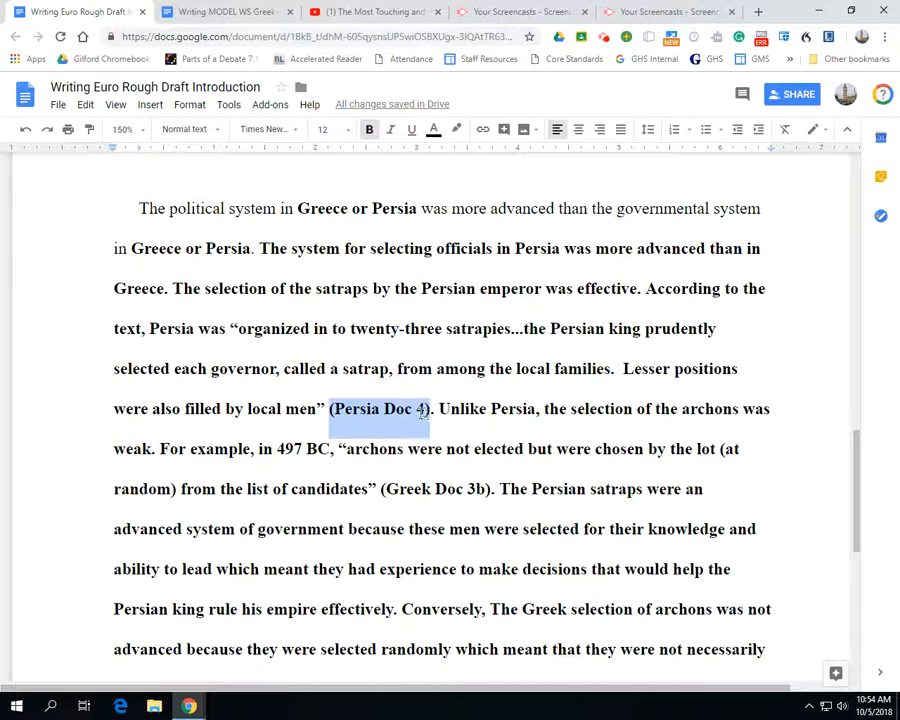
{"action": "mouse_move", "coordinate": [426, 411]}
{"action": "left_mouse_down"}
{"action": "mouse_move", "coordinate": [379, 411]}
{"action": "mouse_move", "coordinate": [426, 412]}
{"action": "left_mouse_up"}
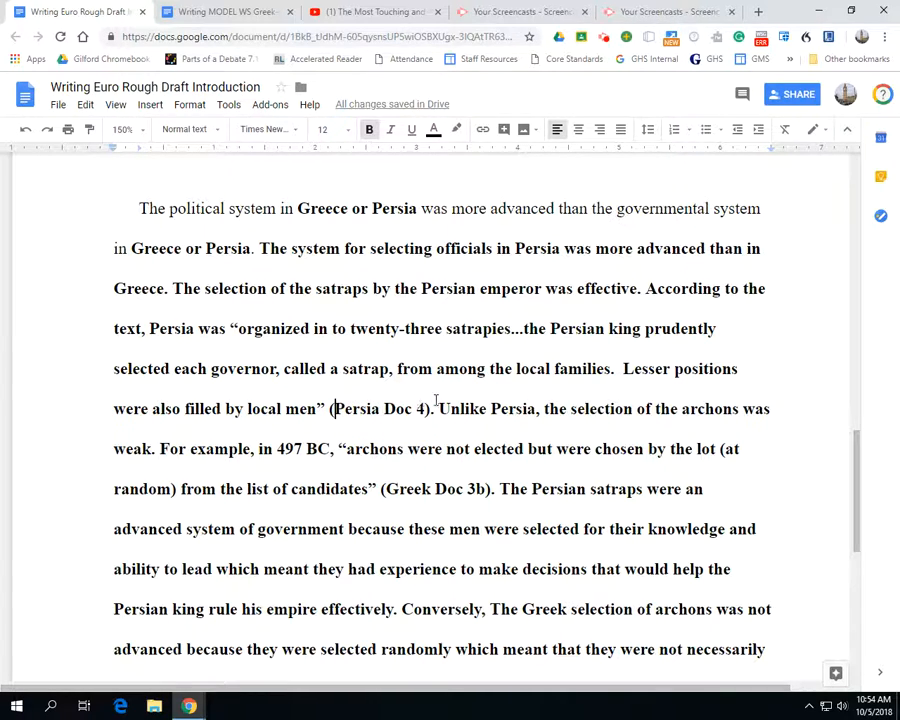
{"action": "scroll", "coordinate": [430, 395], "scroll_direction": "down", "scroll_amount": 1}
{"action": "left_click_drag", "start_coordinate": [440, 344], "coordinate": [537, 345]}
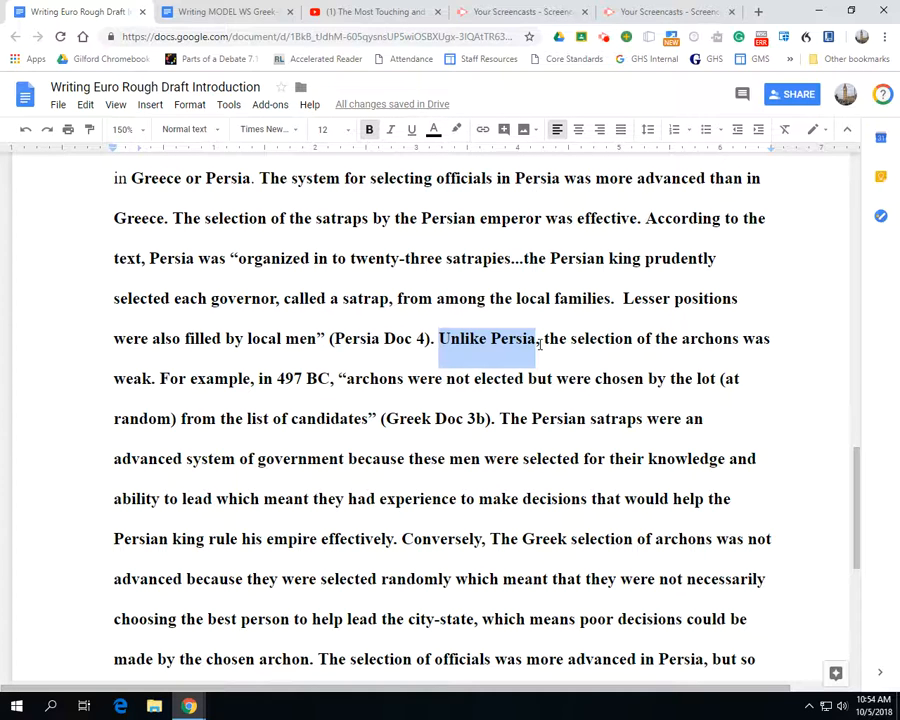
Select the Persian and Greek analysis sentences to examine them, and compare the transition words "Conversely" and "Unlike Persia"
{"action": "scroll", "coordinate": [535, 311], "scroll_direction": "down", "scroll_amount": 1}
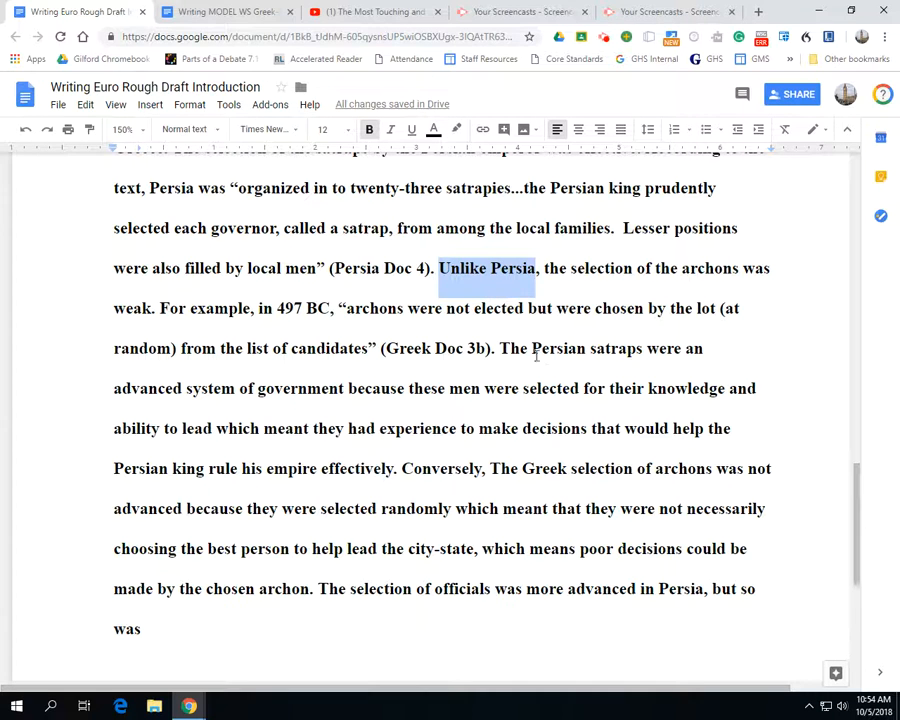
{"action": "left_click_drag", "start_coordinate": [518, 350], "coordinate": [314, 588]}
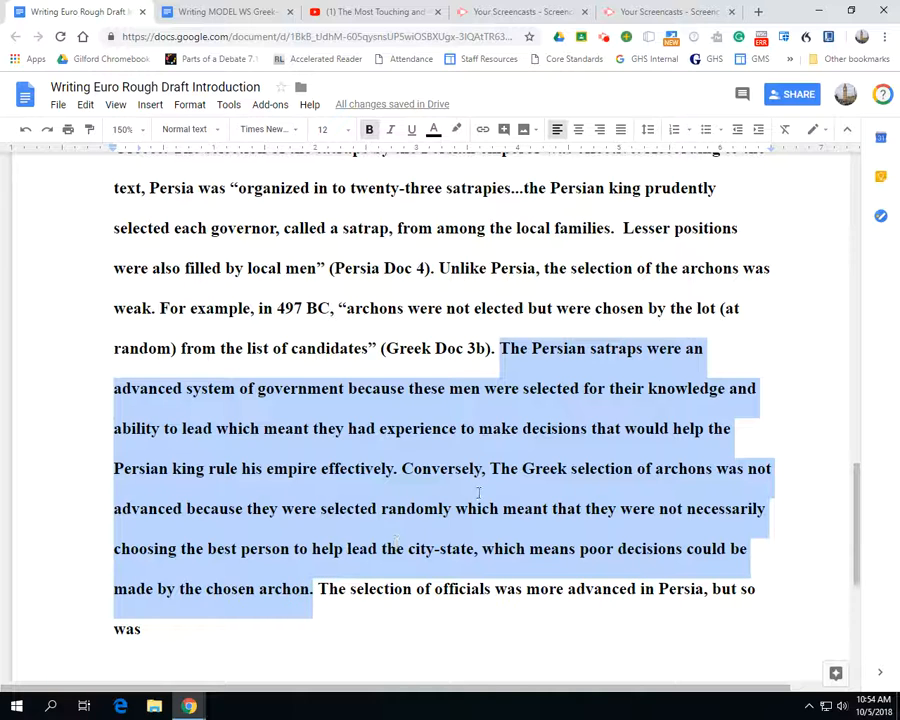
{"action": "left_click", "coordinate": [400, 468]}
{"action": "left_click_drag", "start_coordinate": [400, 468], "coordinate": [500, 348]}
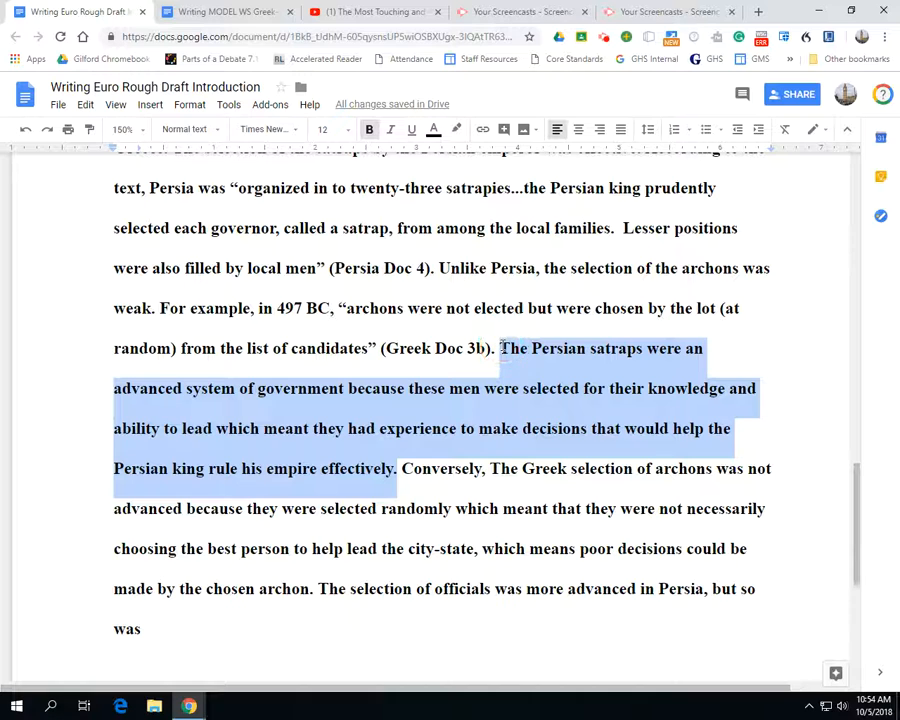
{"action": "left_click_drag", "start_coordinate": [400, 470], "coordinate": [312, 589]}
{"action": "left_click", "coordinate": [480, 472]}
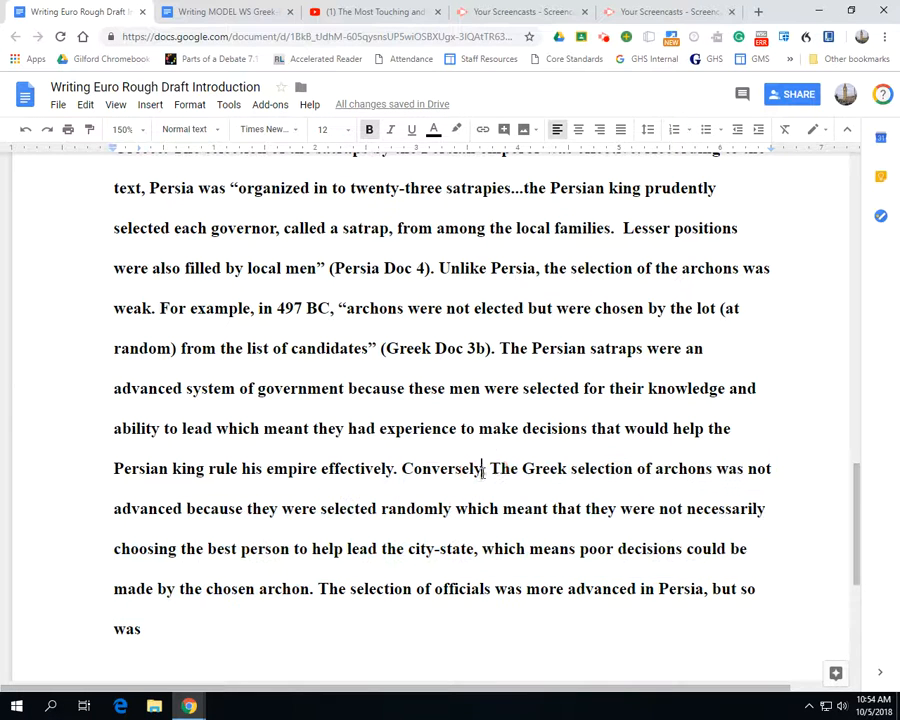
{"action": "left_click_drag", "start_coordinate": [482, 470], "coordinate": [405, 473]}
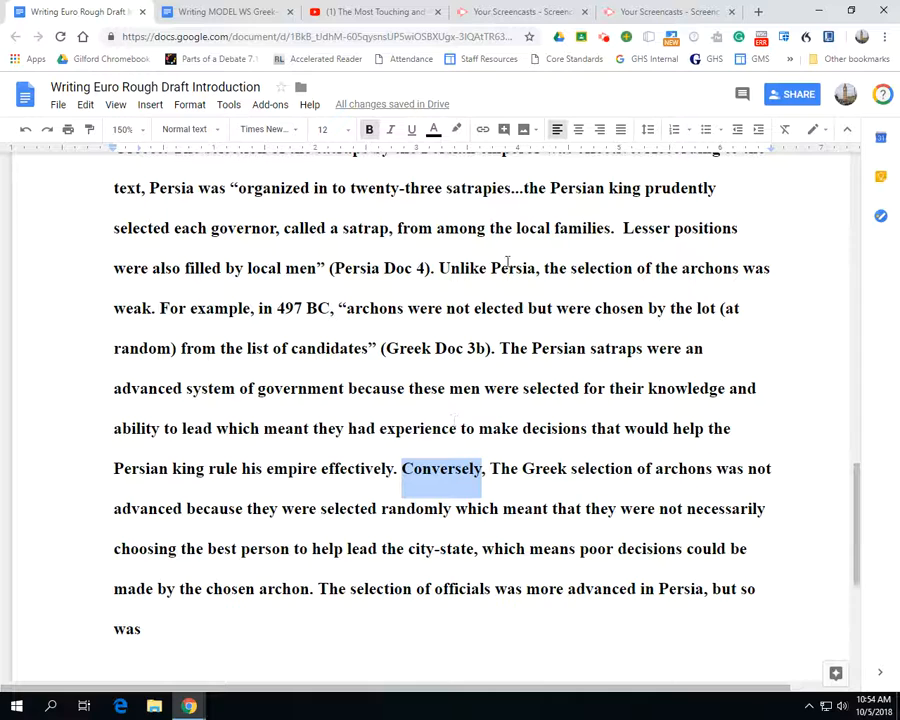
{"action": "left_click_drag", "start_coordinate": [536, 268], "coordinate": [442, 268]}
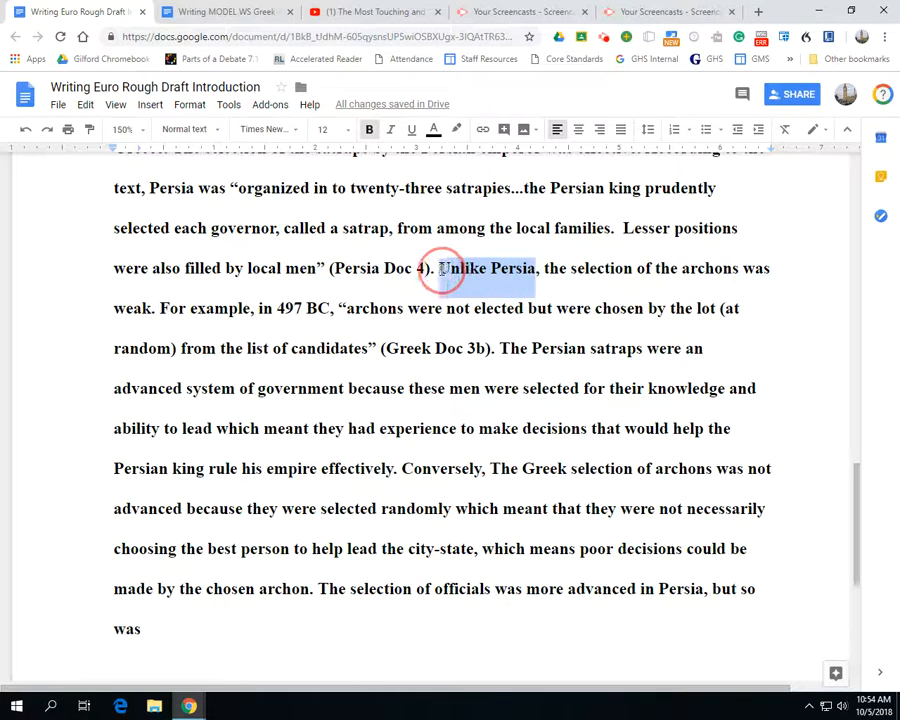
{"action": "left_click_drag", "start_coordinate": [484, 470], "coordinate": [397, 471]}
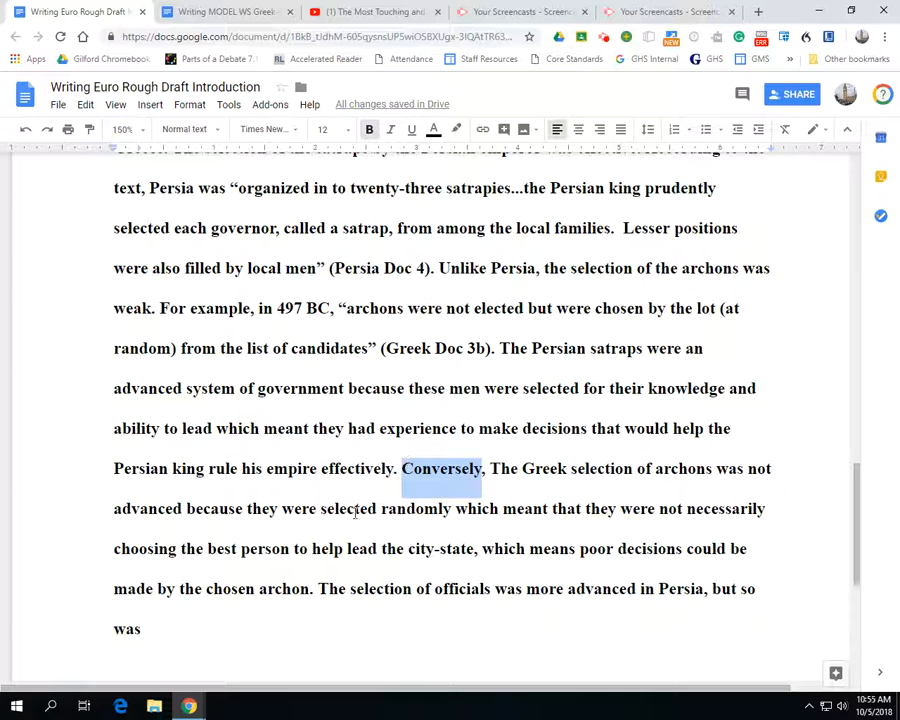
Complete the closing transition sentence after "but so was" with "the actions of political leaders."
{"action": "scroll", "coordinate": [321, 505], "scroll_direction": "down", "scroll_amount": 3}
{"action": "left_click_drag", "start_coordinate": [330, 448], "coordinate": [142, 490]}
{"action": "left_click", "coordinate": [320, 447]}
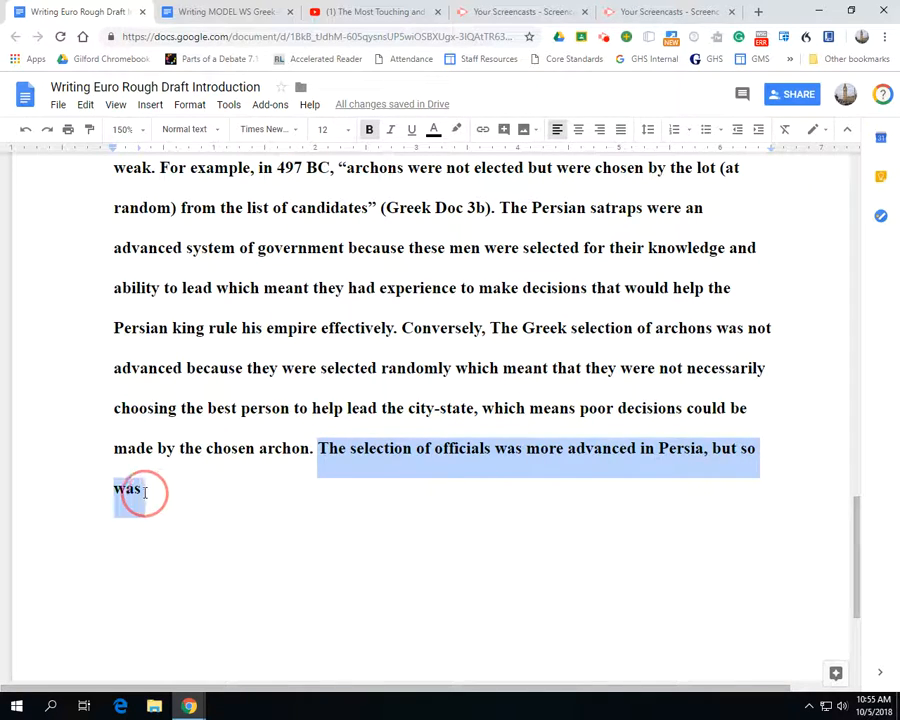
{"action": "left_click", "coordinate": [197, 497]}
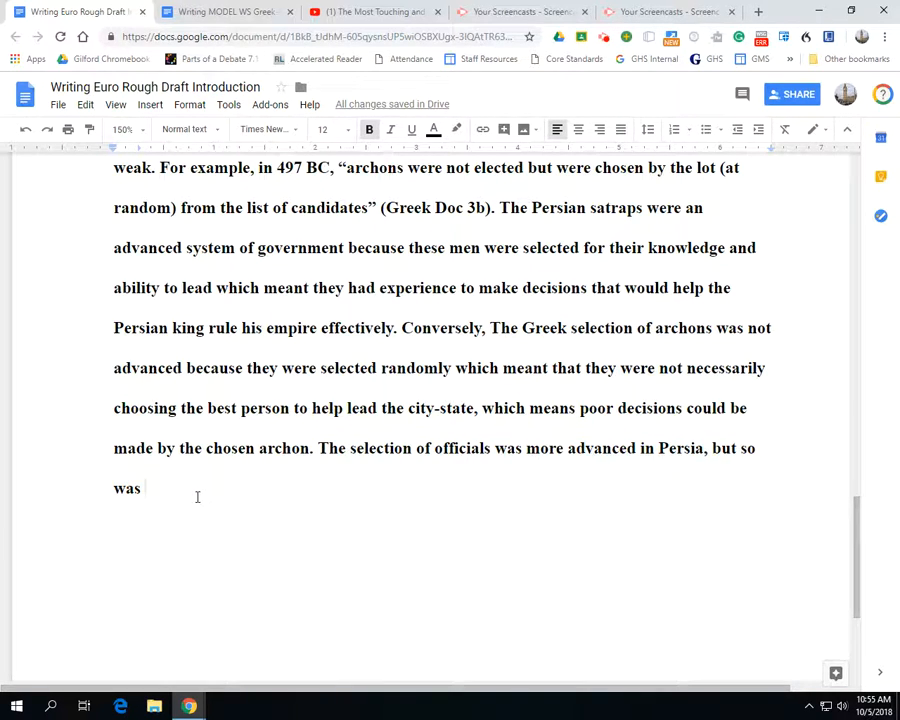
{"action": "type", "text": "the acgtion"}
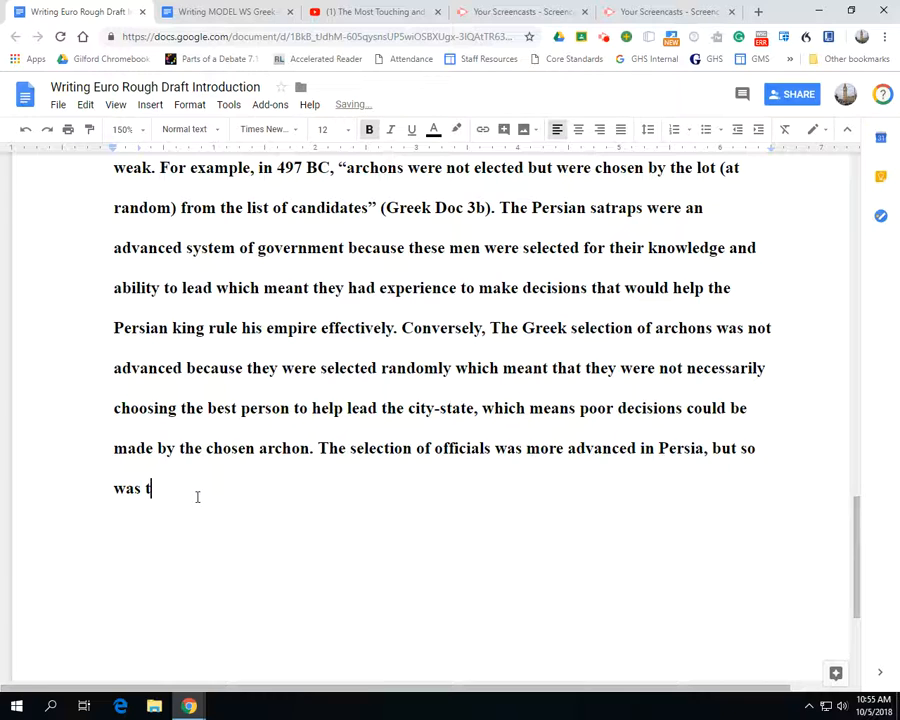
{"action": "key", "text": "BackSpace"}
{"action": "key", "text": "BackSpace"}
{"action": "key", "text": "BackSpace"}
{"action": "key", "text": "BackSpace"}
{"action": "key", "text": "BackSpace"}
{"action": "type", "text": "tions of politi"}
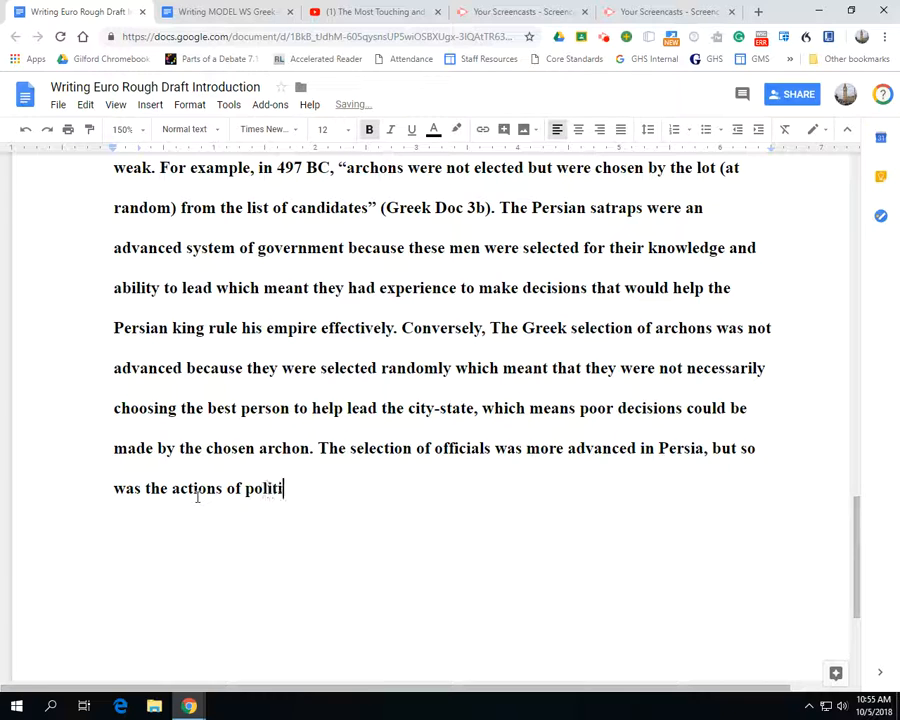
{"action": "type", "text": "cal leaders."}
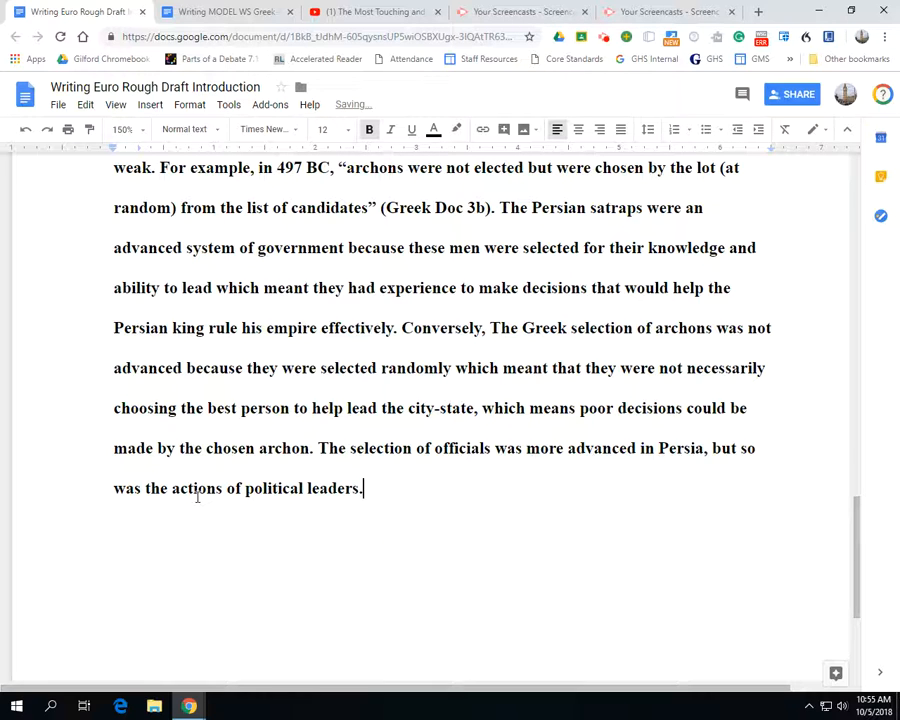
Select the completed transition sentence to point it out, and review the body paragraph from its beginning to its end
{"action": "left_click_drag", "start_coordinate": [360, 488], "coordinate": [324, 440]}
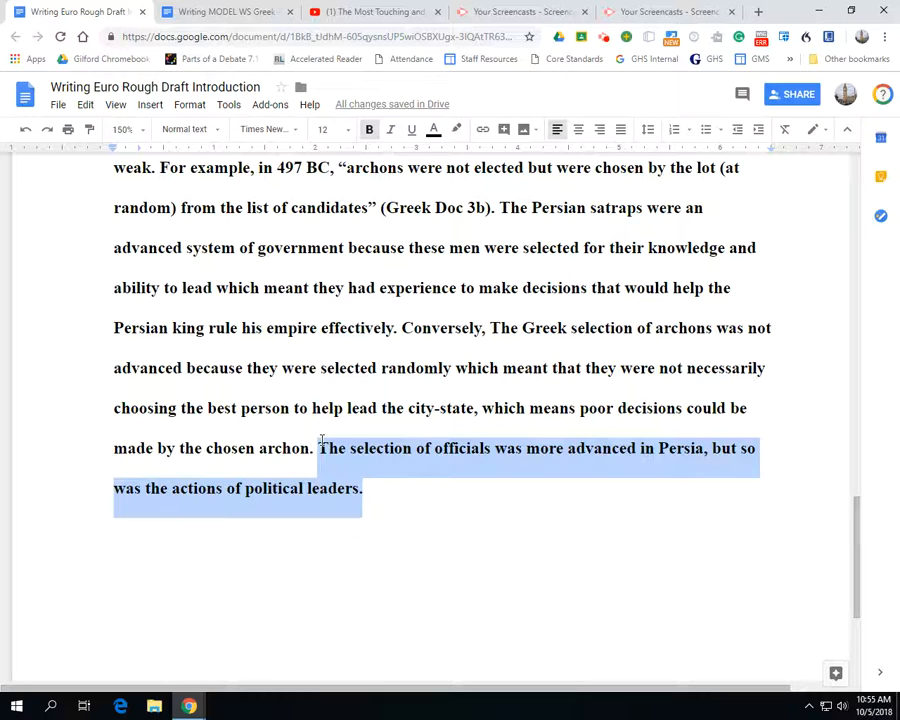
{"action": "scroll", "coordinate": [322, 440], "scroll_direction": "up", "scroll_amount": 3}
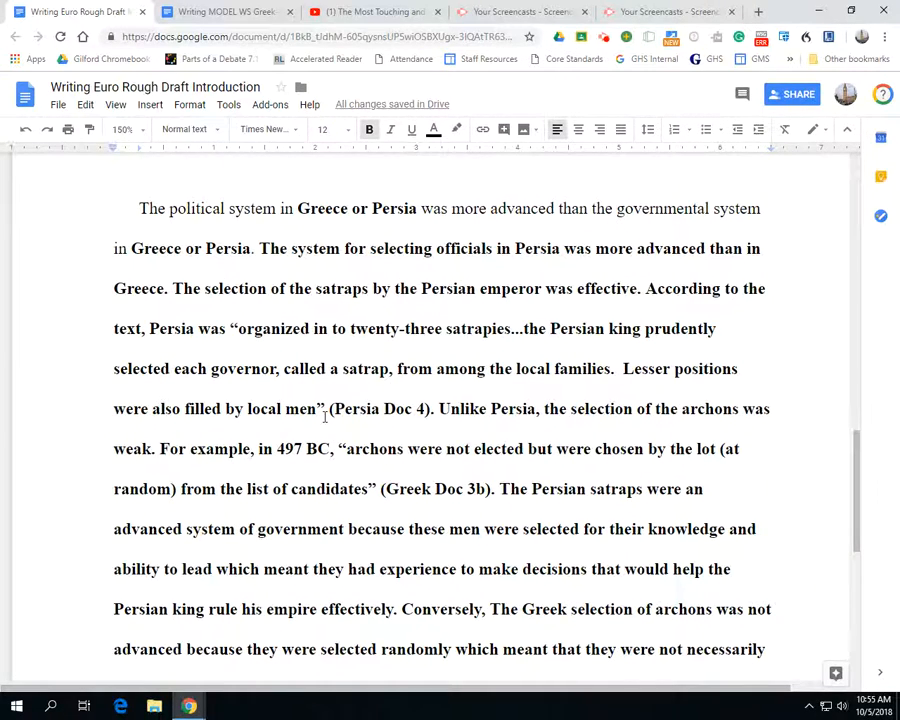
{"action": "scroll", "coordinate": [330, 416], "scroll_direction": "down", "scroll_amount": 1}
{"action": "scroll", "coordinate": [395, 370], "scroll_direction": "down", "scroll_amount": 1}
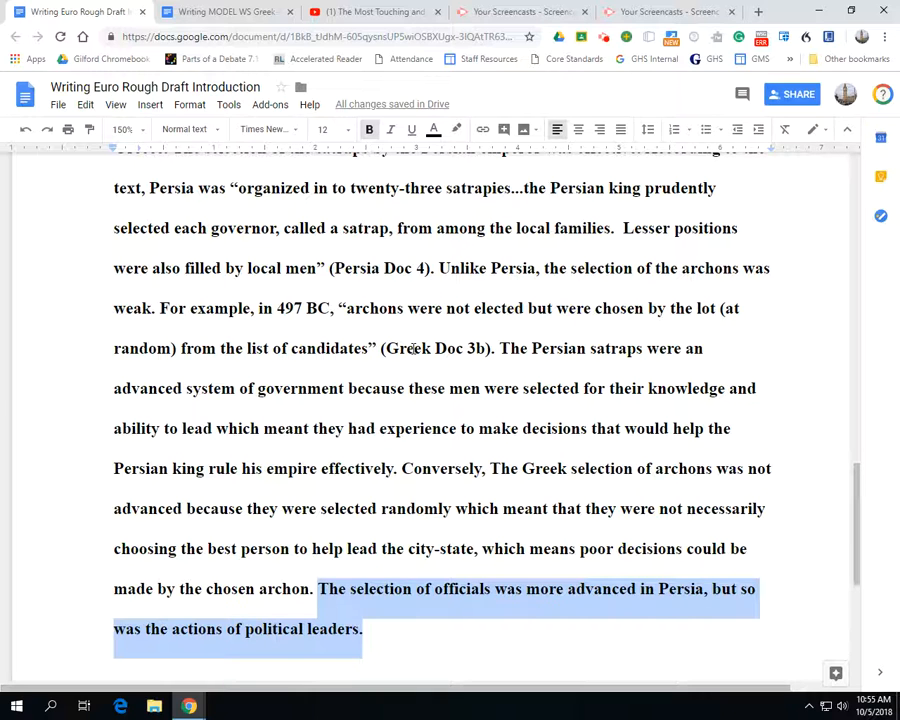
{"action": "scroll", "coordinate": [388, 557], "scroll_direction": "down", "scroll_amount": 1}
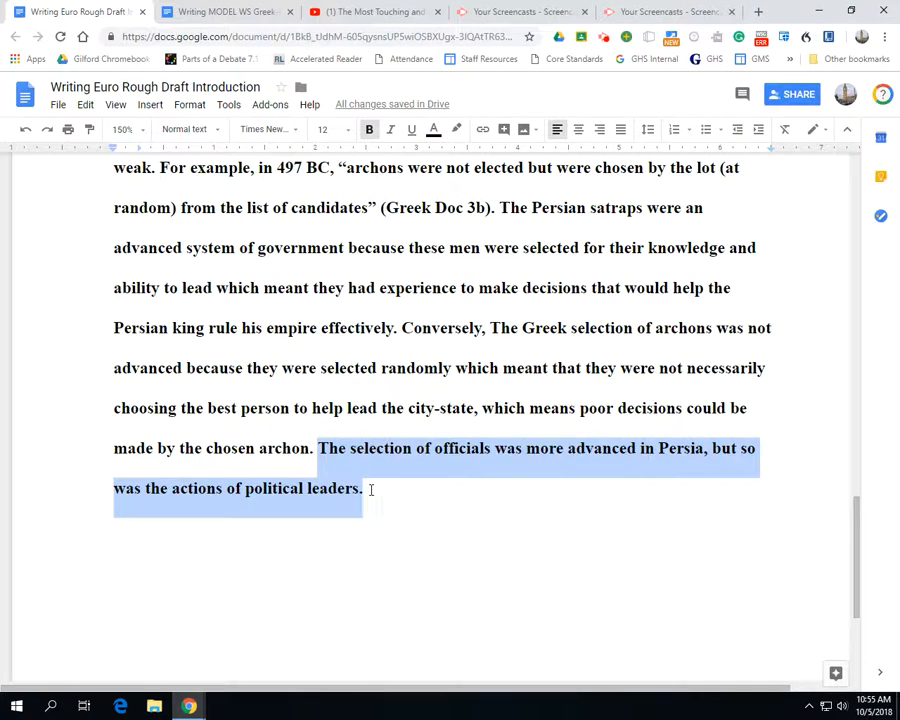
{"action": "left_click_drag", "start_coordinate": [371, 490], "coordinate": [319, 449]}
Review the introduction requirements and the MLA header at the beginning of the document
{"action": "scroll", "coordinate": [308, 463], "scroll_direction": "up", "scroll_amount": 10}
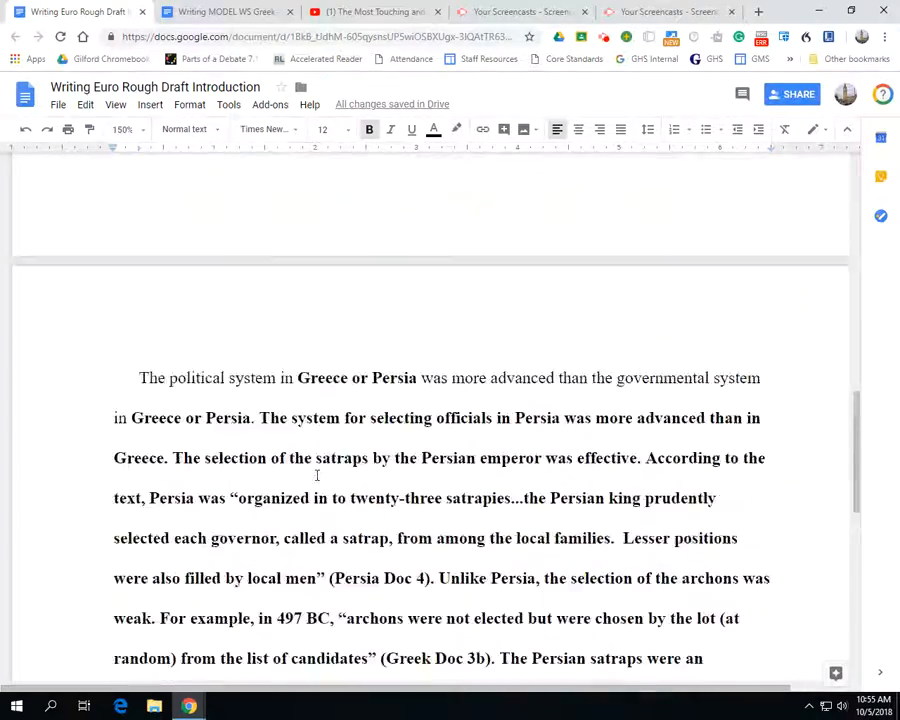
{"action": "scroll", "coordinate": [320, 465], "scroll_direction": "up", "scroll_amount": 3}
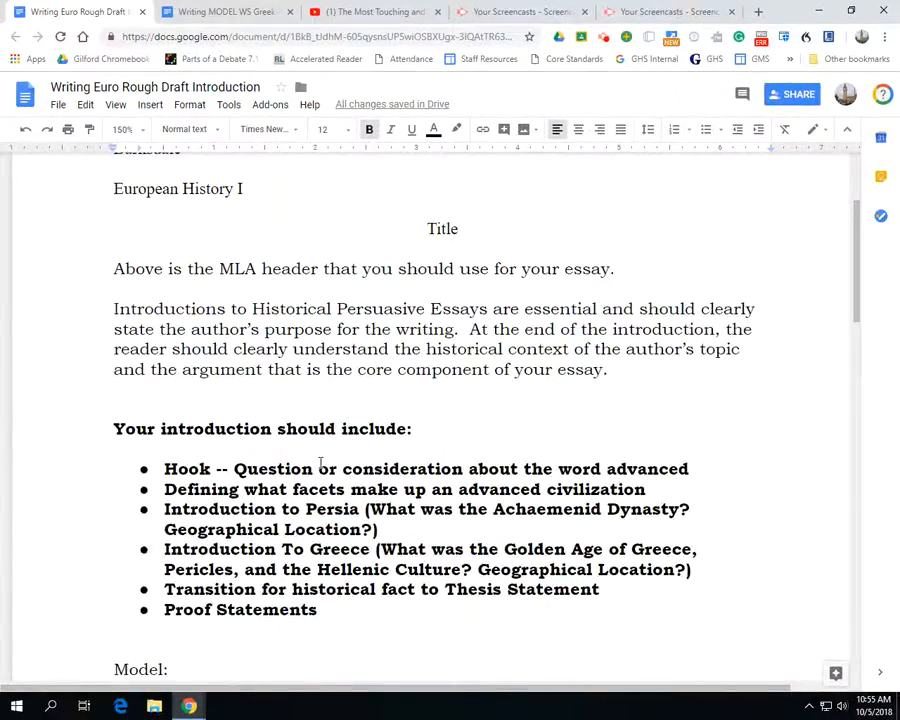
{"action": "scroll", "coordinate": [322, 461], "scroll_direction": "down", "scroll_amount": 2}
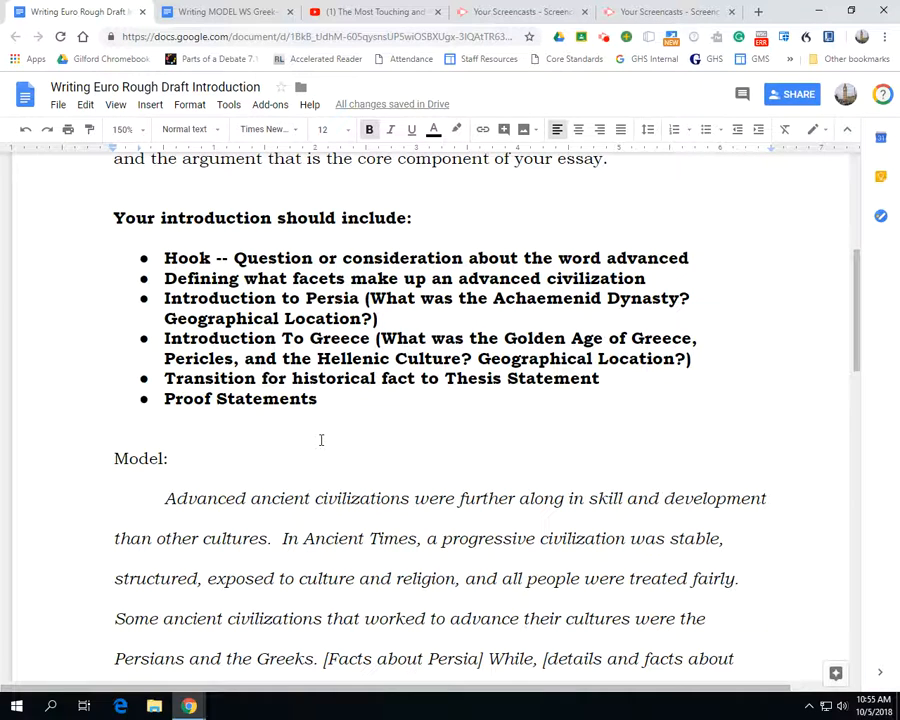
{"action": "scroll", "coordinate": [321, 440], "scroll_direction": "up", "scroll_amount": 5}
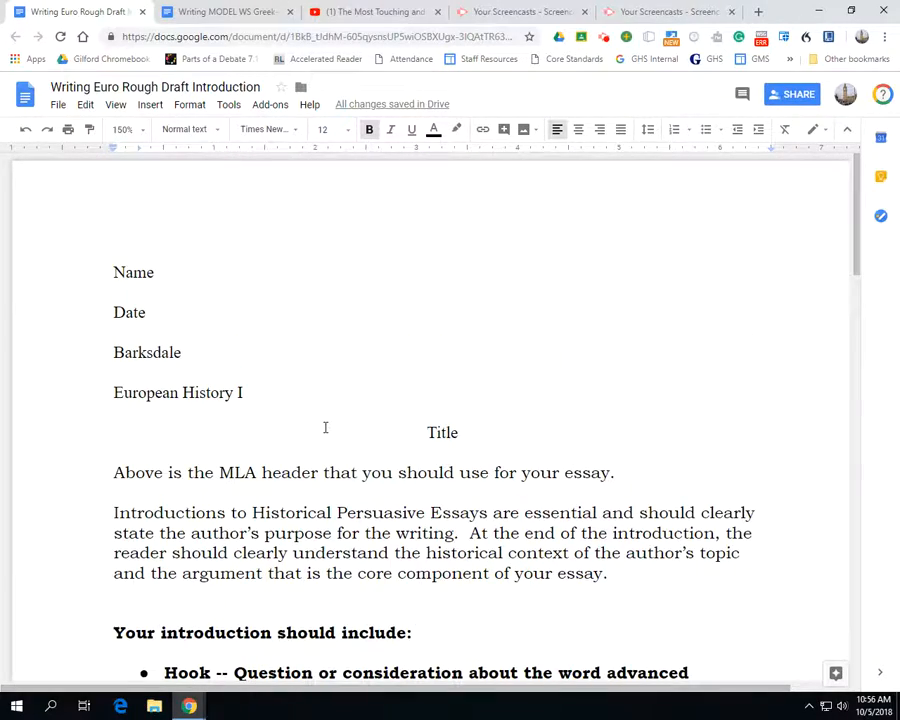
{"action": "left_click", "coordinate": [604, 37]}
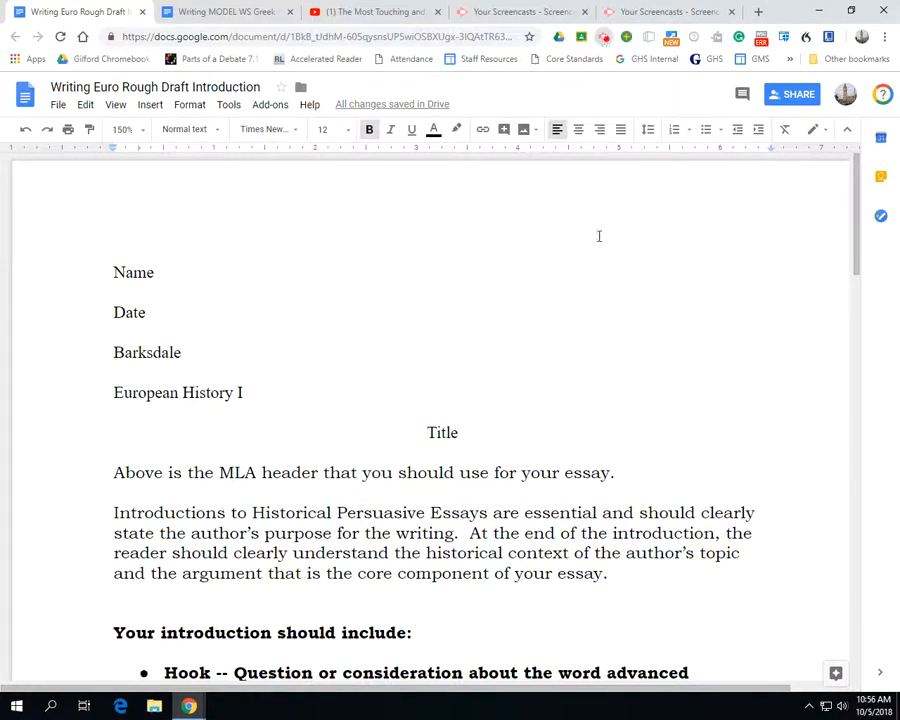